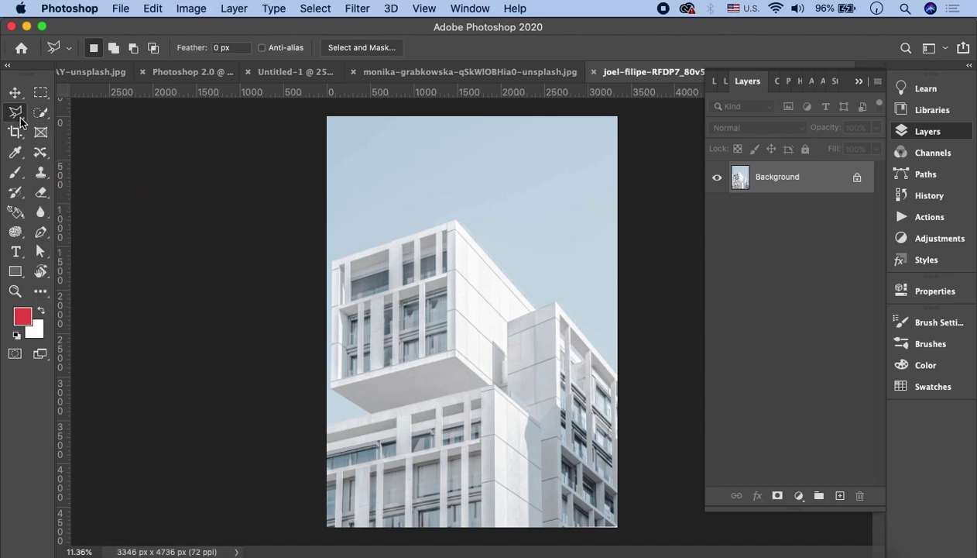
# Compare the lasso variants, then settle on the Polygonal Lasso Tool.
pyautogui.rightClick(17, 114)
pyautogui.click(55, 107)
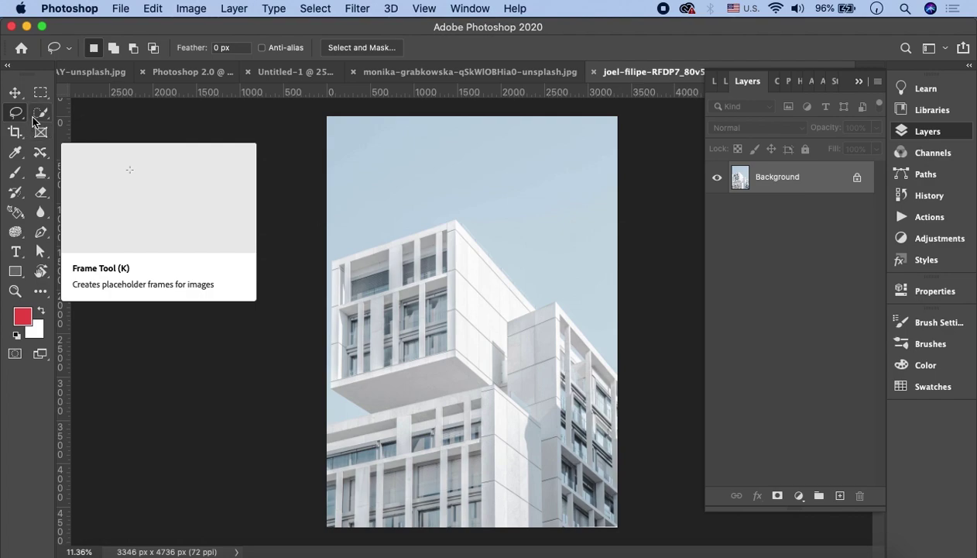
pyautogui.rightClick(23, 123)
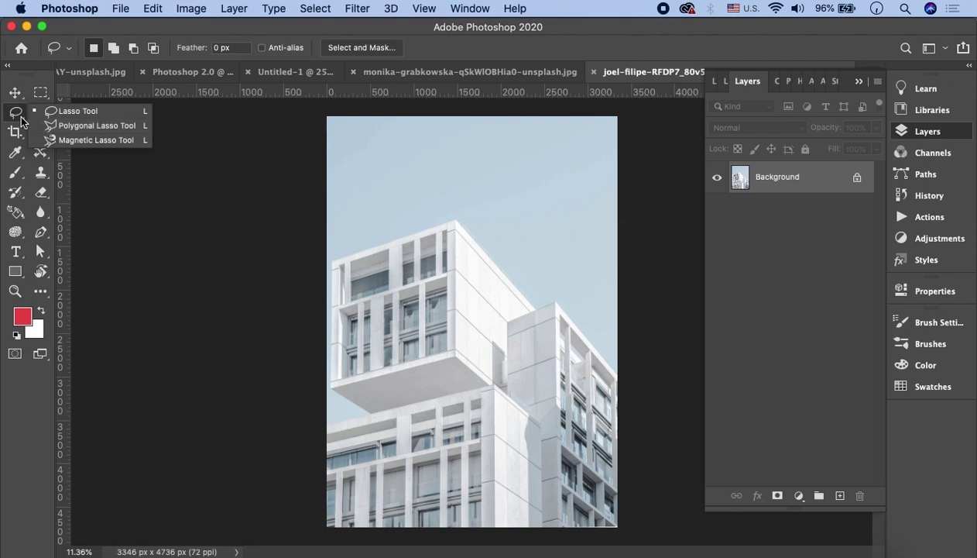
pyautogui.click(73, 111)
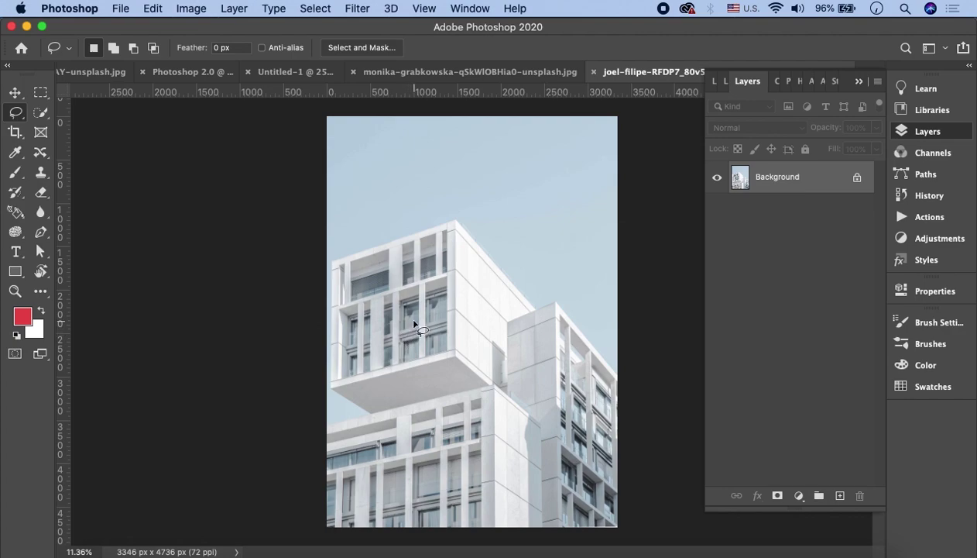
pyautogui.rightClick(16, 114)
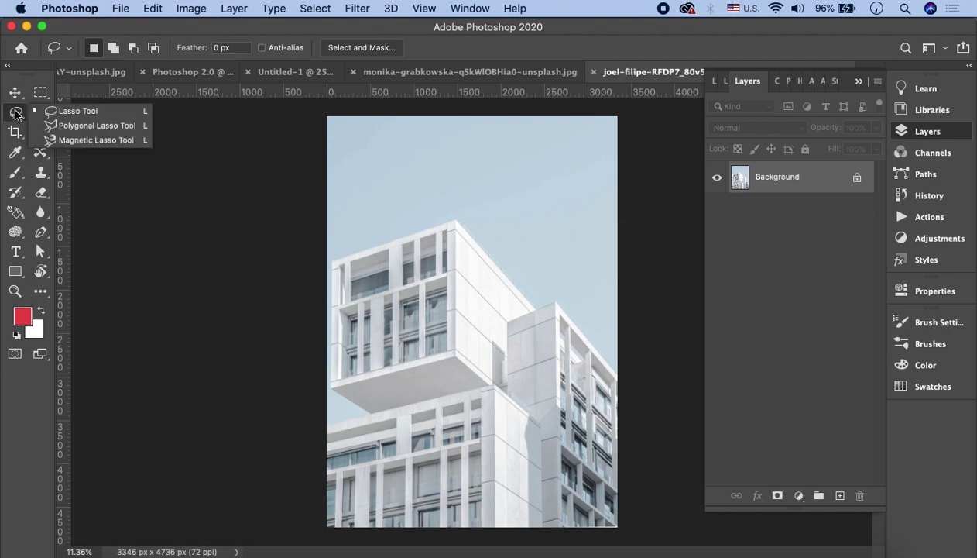
pyautogui.click(62, 126)
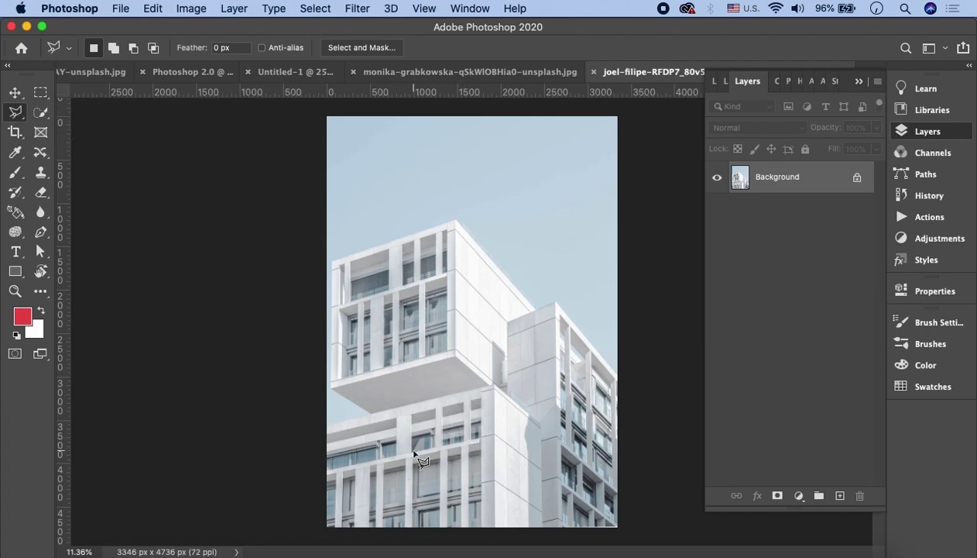
# Zoom in and draw a three-point triangle selection over the sky and ledge underside.
pyautogui.scroll(3, 325, 433)
pyautogui.scroll(3, 321, 432)
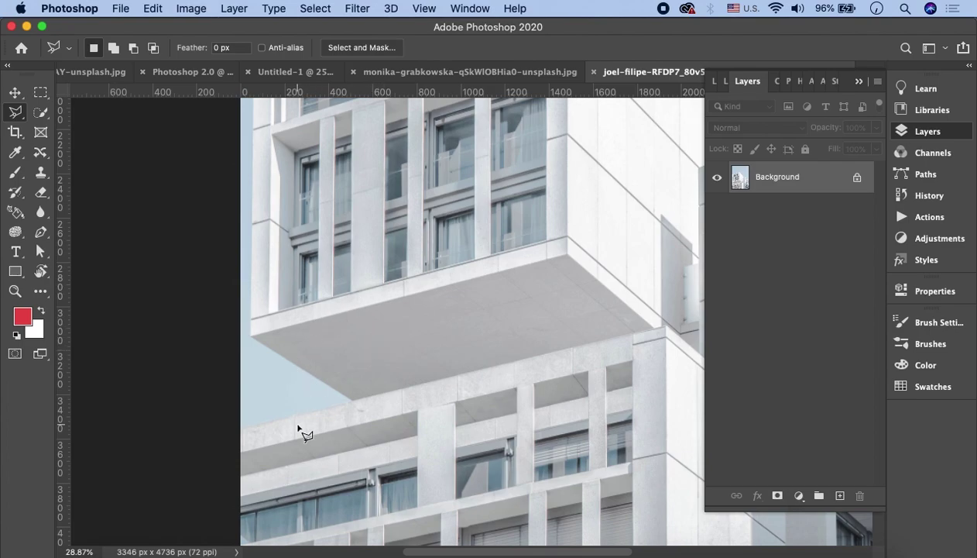
pyautogui.scroll(3, 242, 453)
pyautogui.hscroll(-3, 248, 395)
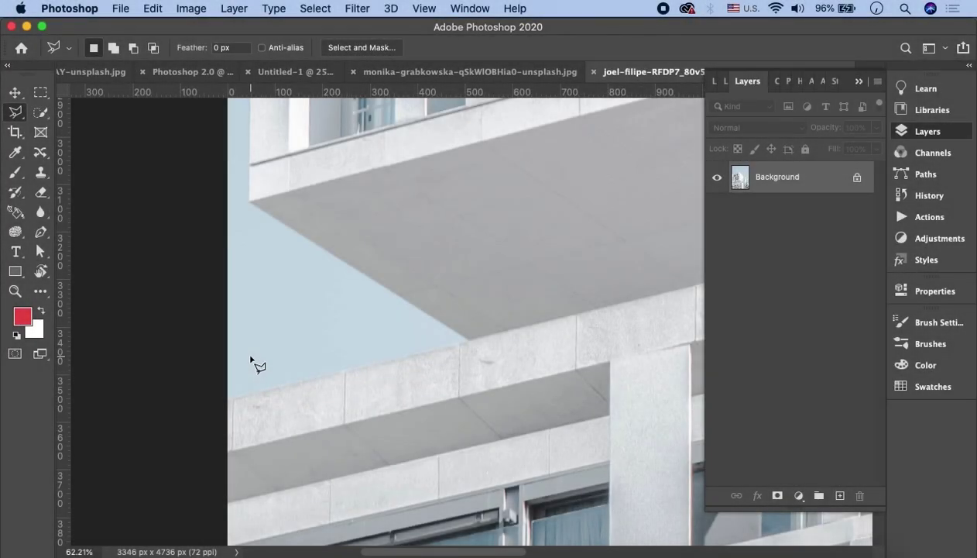
pyautogui.click(290, 341)
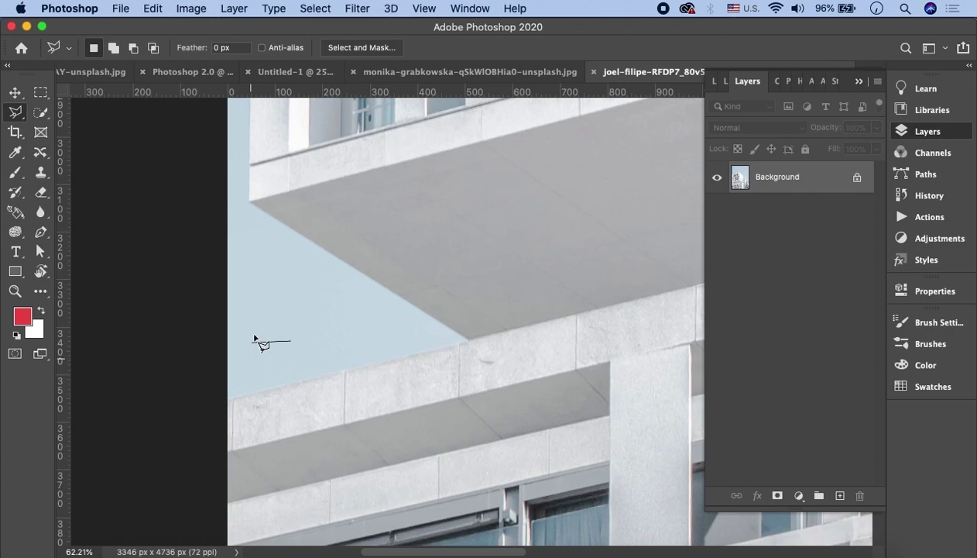
pyautogui.click(298, 252)
pyautogui.click(553, 295)
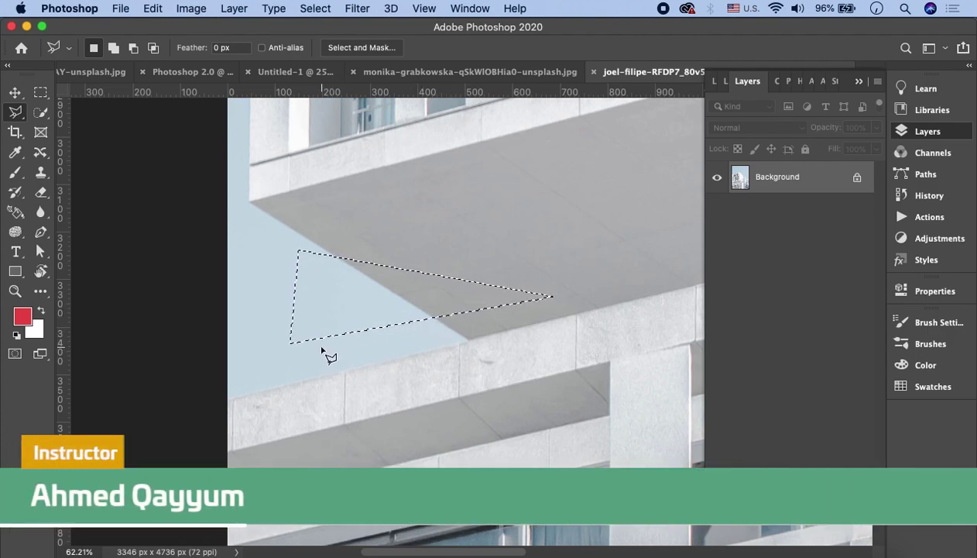
# Deselect the triangle, then start and cancel a partial polygon outline along the ledge.
pyautogui.click(353, 403)
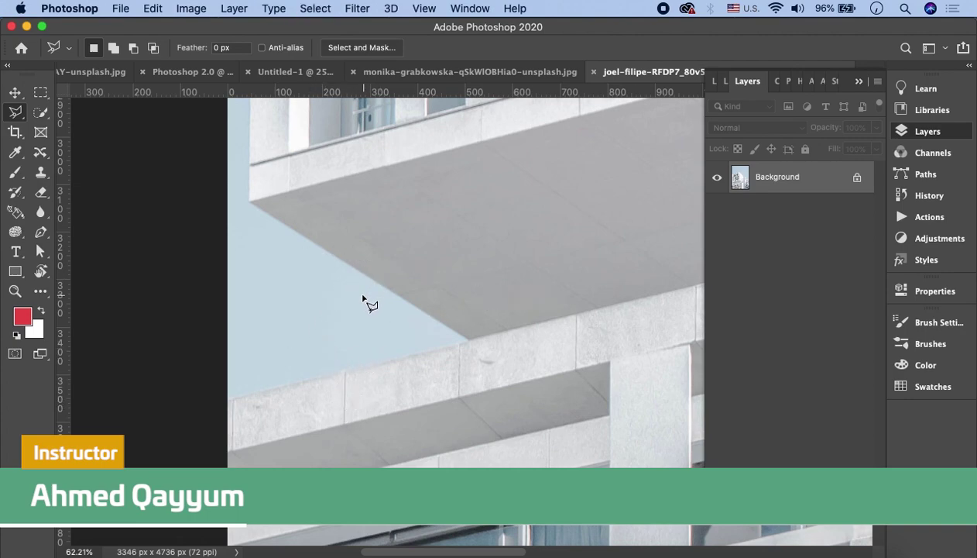
pyautogui.click(258, 352)
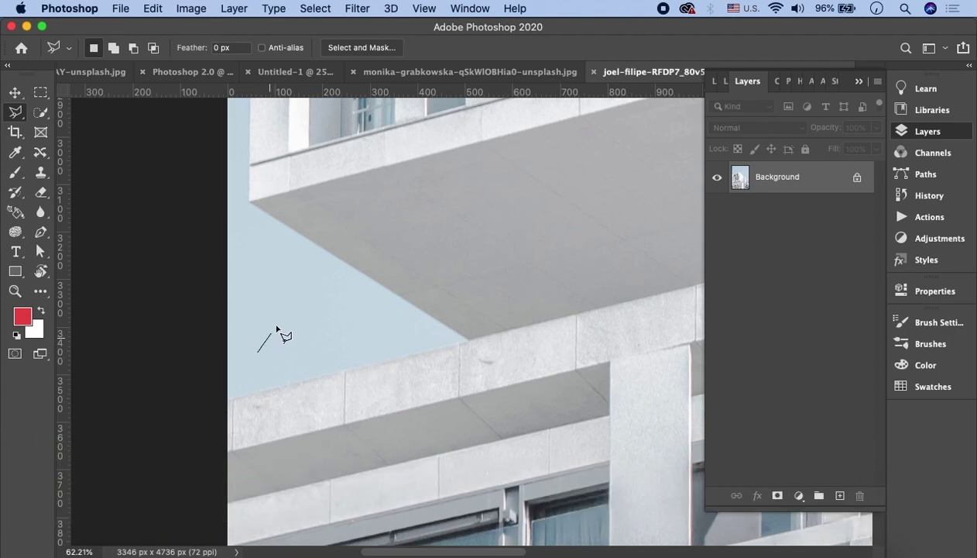
pyautogui.click(360, 211)
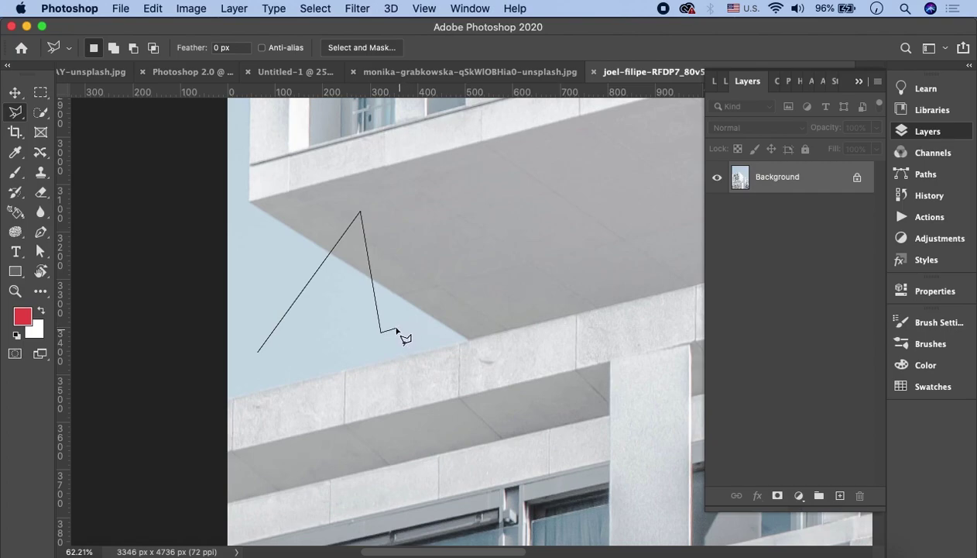
pyautogui.press('BackSpace')
pyautogui.press('BackSpace')
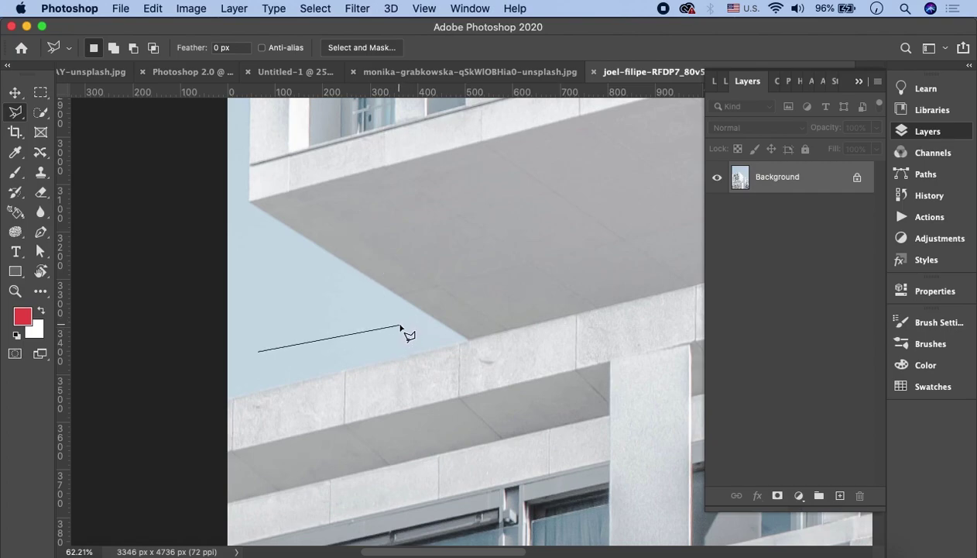
pyautogui.click(251, 202)
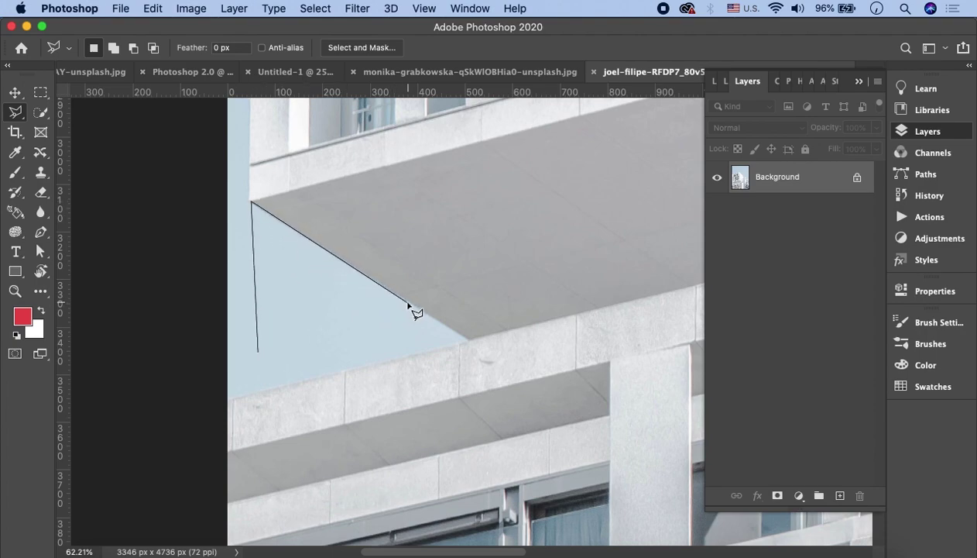
pyautogui.click(409, 301)
pyautogui.press('Escape')
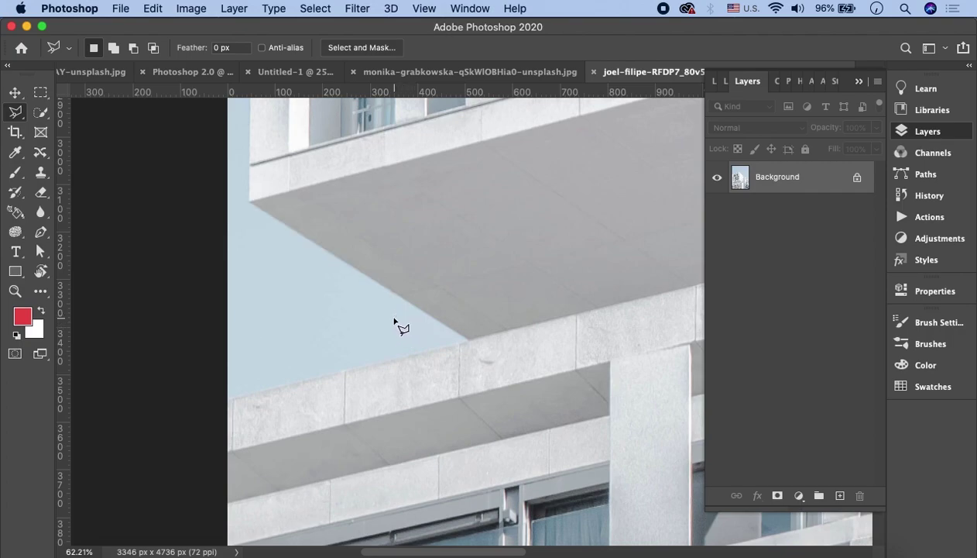
# Zoom in and start the outline at the lower ledge, overhang and wall corner.
pyautogui.scroll(5, 294, 381)
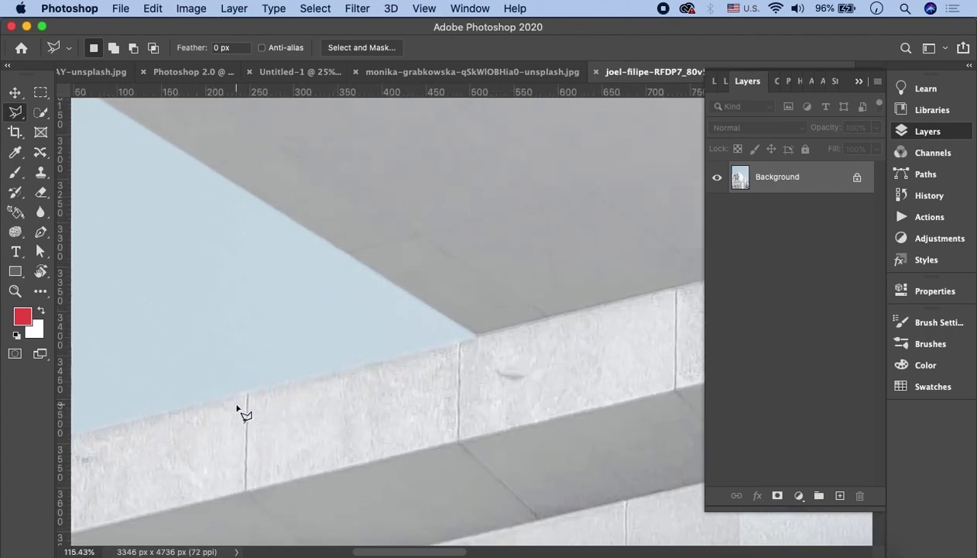
pyautogui.scroll(2, 223, 377)
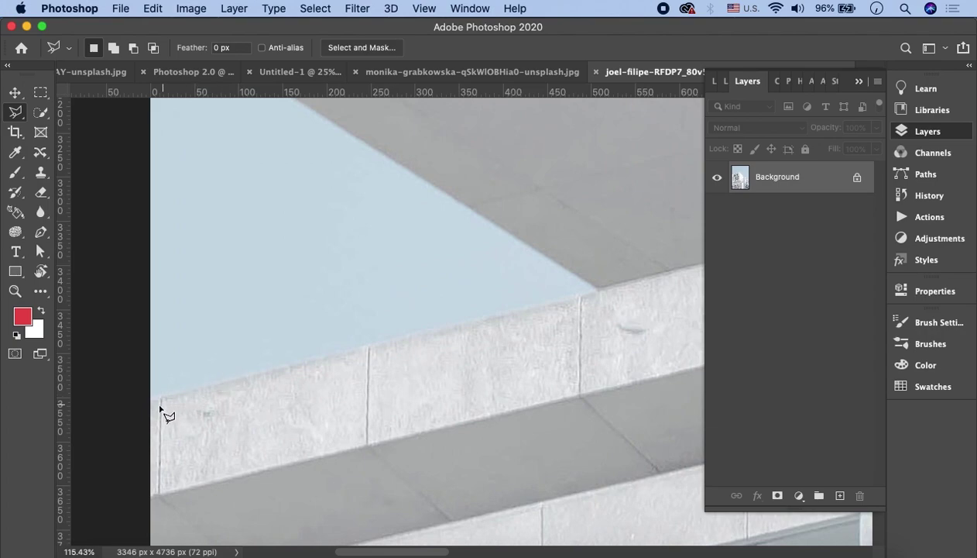
pyautogui.scroll(1, 160, 408)
pyautogui.scroll(2, 147, 412)
pyautogui.scroll(1, 152, 410)
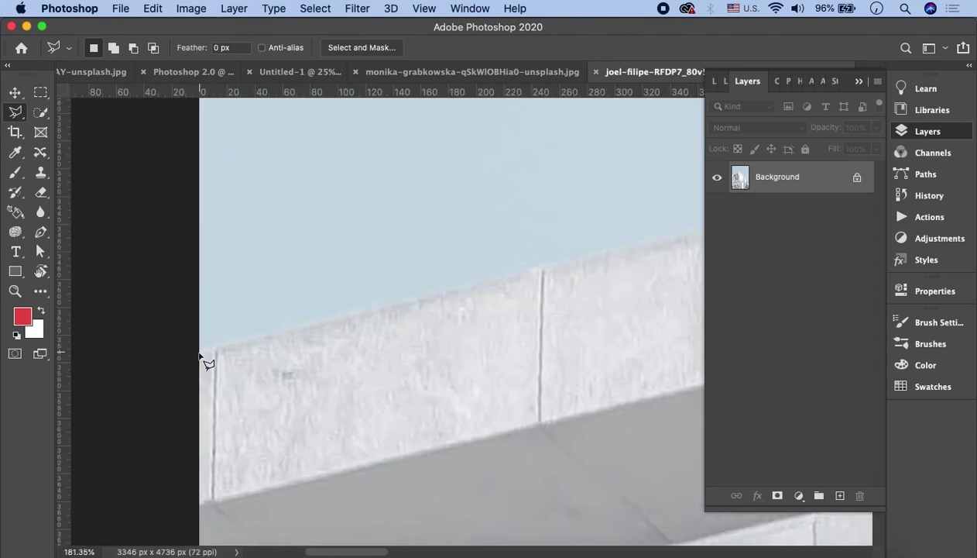
pyautogui.click(199, 356)
pyautogui.hscroll(10, 310, 341)
pyautogui.scroll(2, 310, 340)
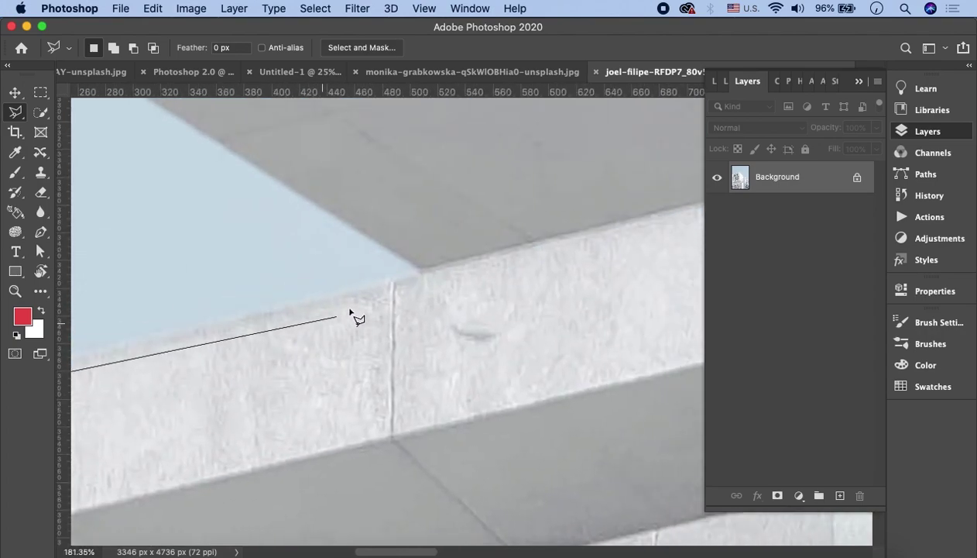
pyautogui.click(423, 272)
pyautogui.hscroll(-10, 287, 267)
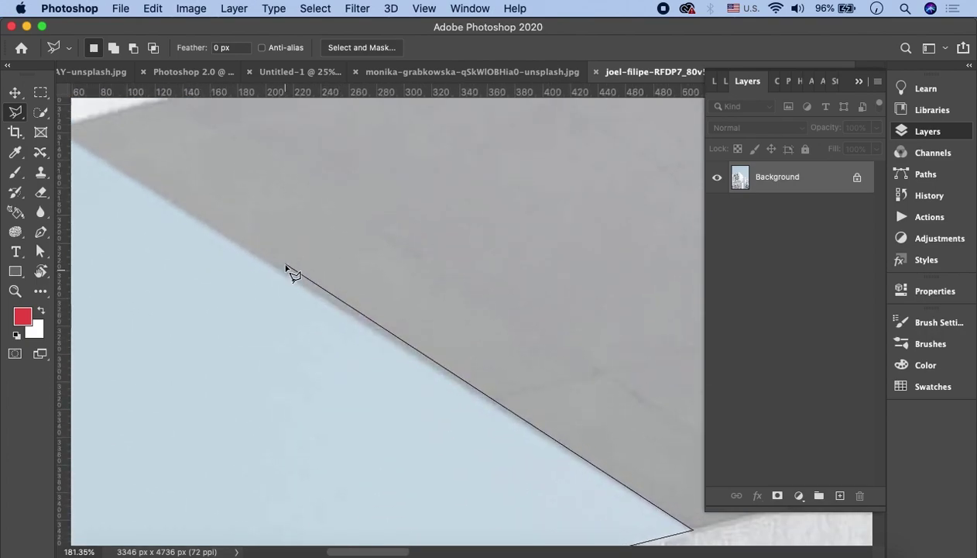
pyautogui.scroll(8, 286, 279)
pyautogui.click(272, 296)
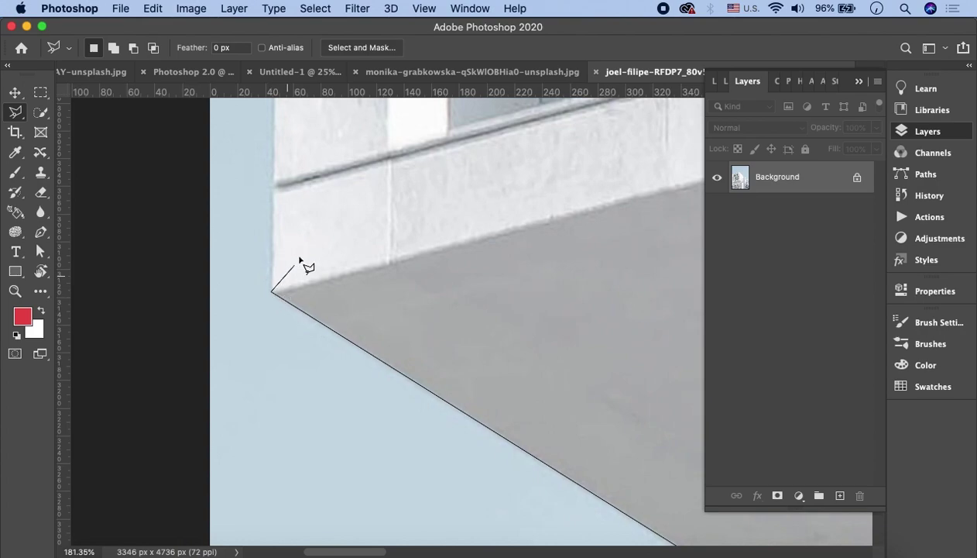
pyautogui.scroll(5, 298, 294)
pyautogui.scroll(4, 283, 422)
pyautogui.scroll(-3, 268, 434)
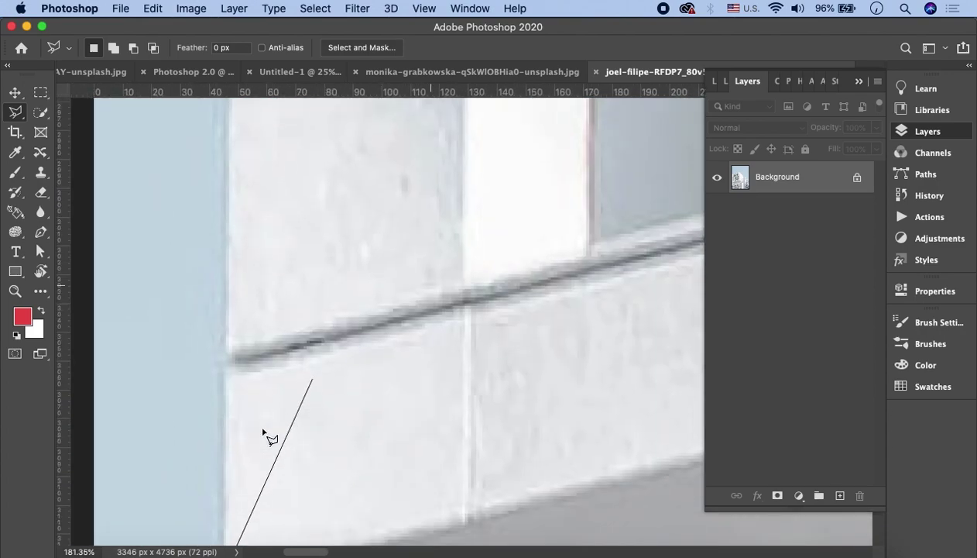
pyautogui.hscroll(-1, 263, 418)
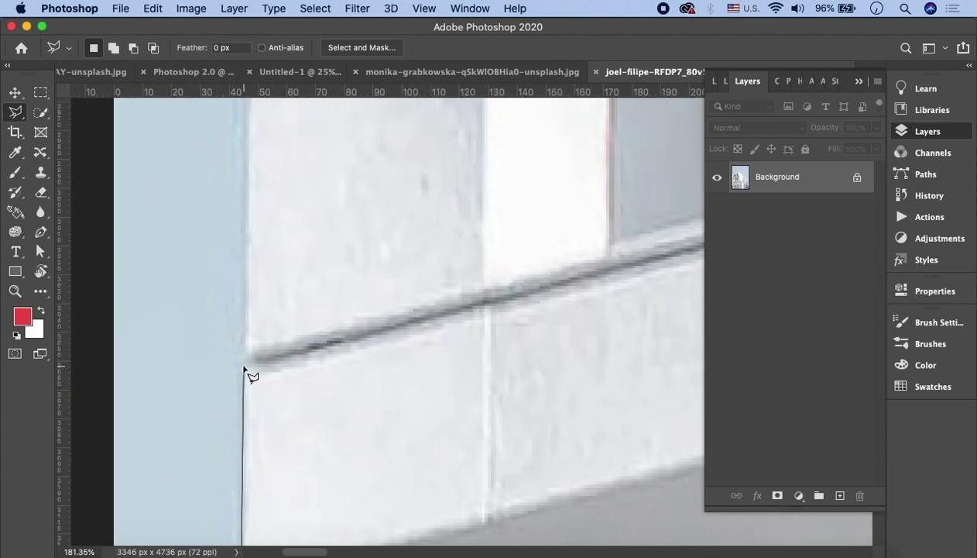
pyautogui.click(245, 365)
# Continue the outline along the building's upper corner, roof edge and post.
pyautogui.scroll(2, 247, 286)
pyautogui.hscroll(3, 234, 434)
pyautogui.scroll(2, 240, 387)
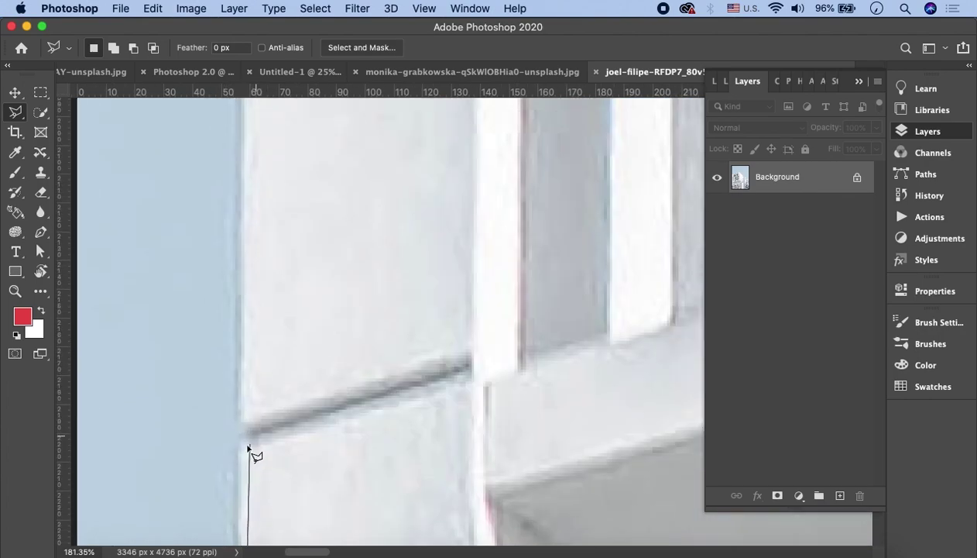
pyautogui.scroll(3, 243, 395)
pyautogui.scroll(3, 232, 349)
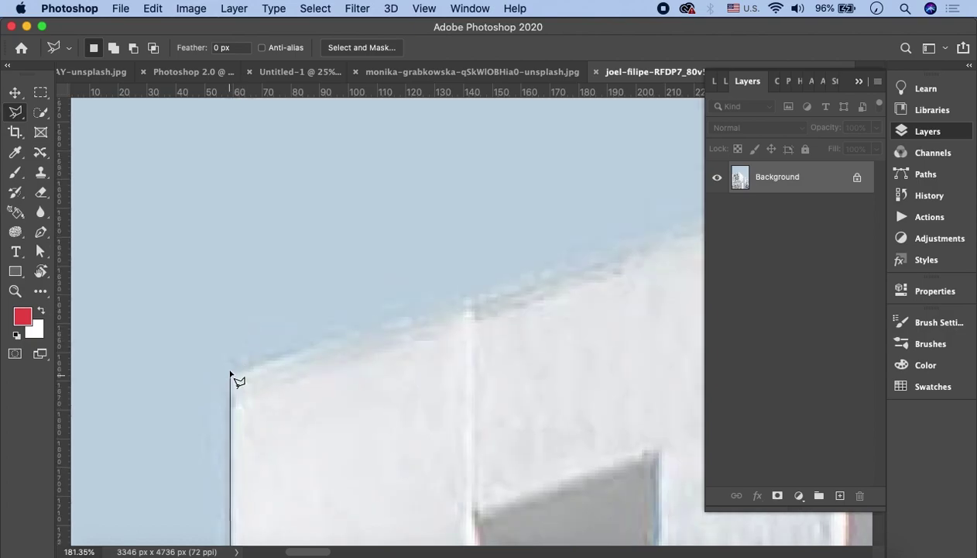
pyautogui.hscroll(5, 230, 374)
pyautogui.hscroll(5, 232, 310)
pyautogui.hscroll(5, 298, 279)
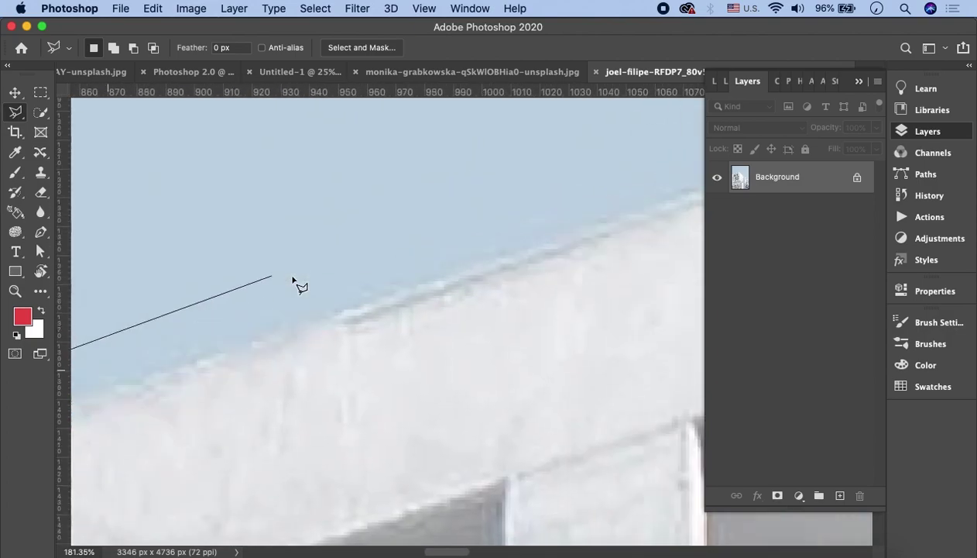
pyautogui.hscroll(5, 387, 232)
pyautogui.hscroll(2, 465, 194)
pyautogui.click(403, 203)
pyautogui.hscroll(3, 403, 203)
pyautogui.scroll(-2, 403, 203)
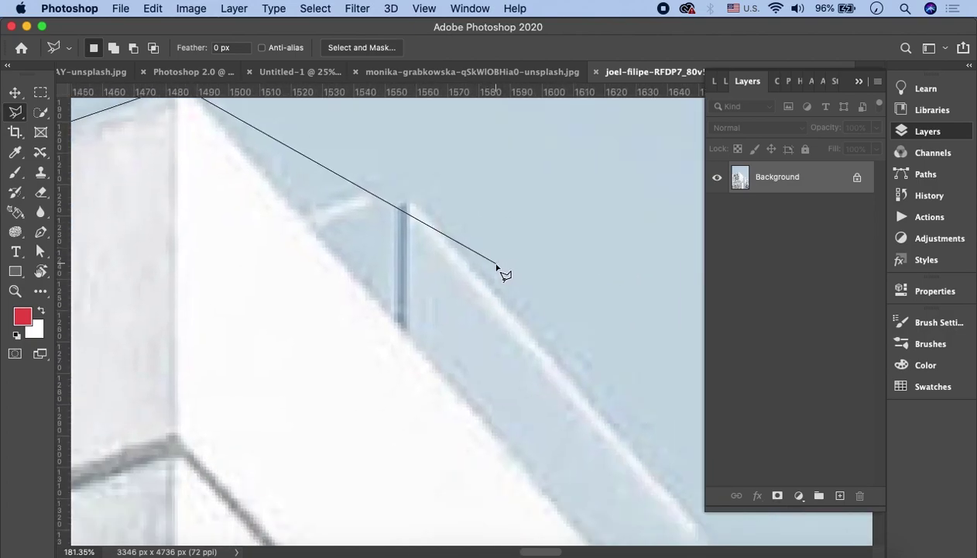
pyautogui.click(301, 220)
pyautogui.click(349, 192)
pyautogui.click(404, 203)
pyautogui.hscroll(5, 414, 208)
pyautogui.scroll(-5, 414, 207)
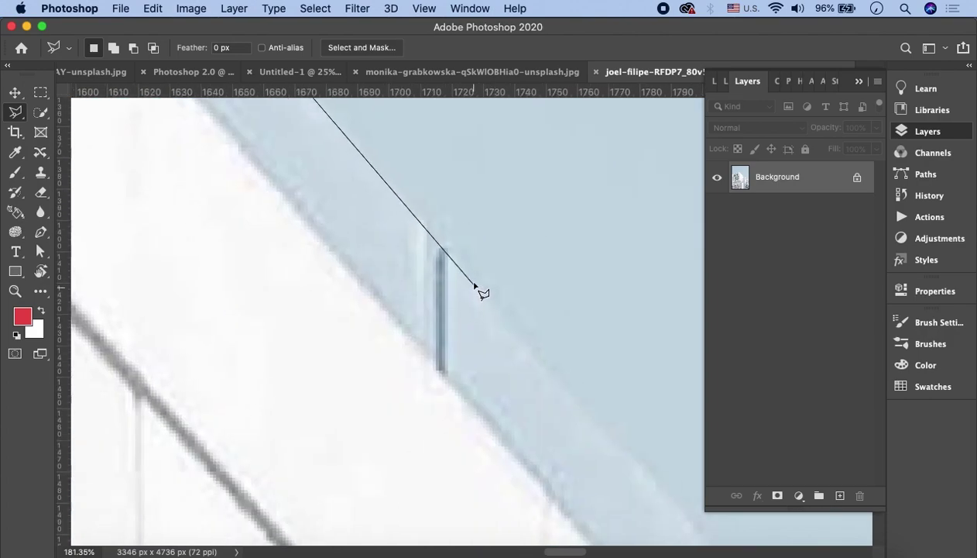
pyautogui.hscroll(5, 480, 288)
pyautogui.hscroll(5, 464, 288)
pyautogui.scroll(-5, 465, 288)
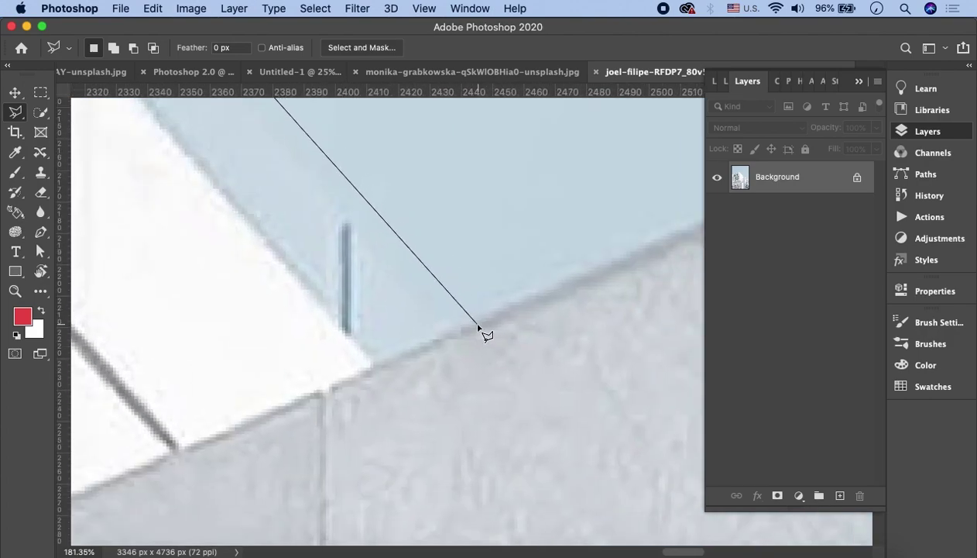
pyautogui.click(345, 222)
pyautogui.click(350, 341)
# Add points at the roof peak and right edge, zoom out, and close the selection.
pyautogui.hscroll(10, 434, 325)
pyautogui.scroll(3, 434, 325)
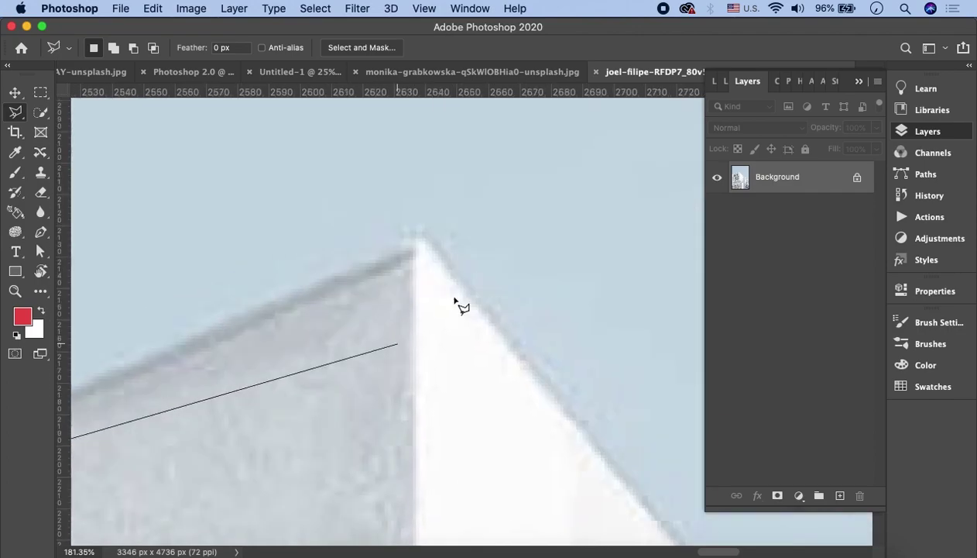
pyautogui.hscroll(2, 455, 300)
pyautogui.click(400, 234)
pyautogui.hscroll(10, 441, 310)
pyautogui.scroll(-5, 441, 310)
pyautogui.hscroll(5, 465, 294)
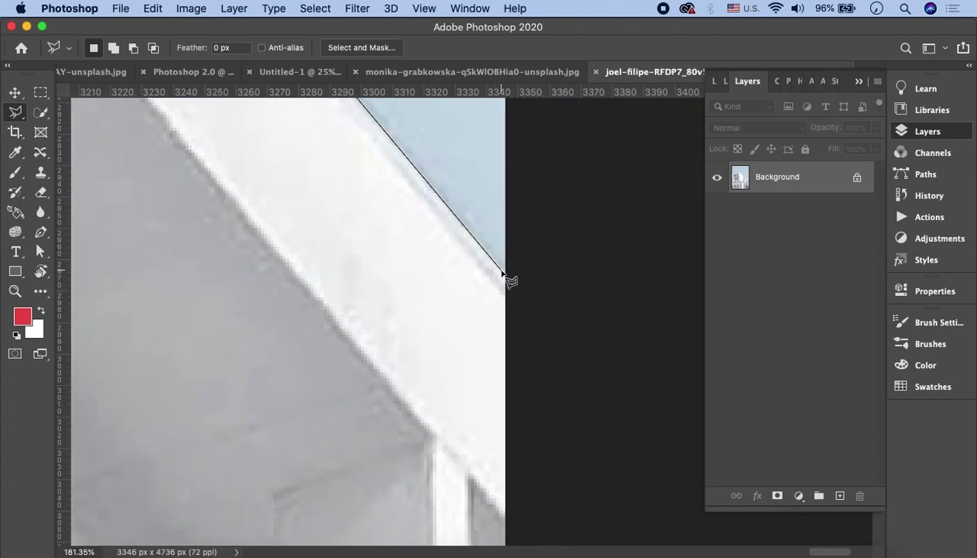
pyautogui.click(504, 275)
pyautogui.press('super+minus')
pyautogui.press('super+minus')
pyautogui.press('super+minus')
pyautogui.press('super+minus')
pyautogui.press('super+minus')
pyautogui.press('super+minus')
pyautogui.click(486, 513)
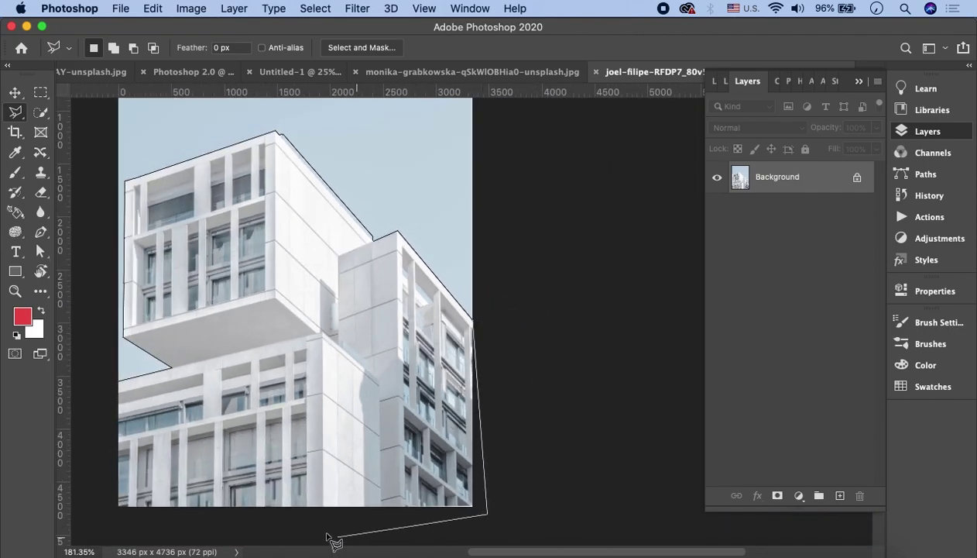
pyautogui.click(109, 533)
pyautogui.click(118, 380)
pyautogui.scroll(3, 302, 236)
pyautogui.scroll(3, 302, 236)
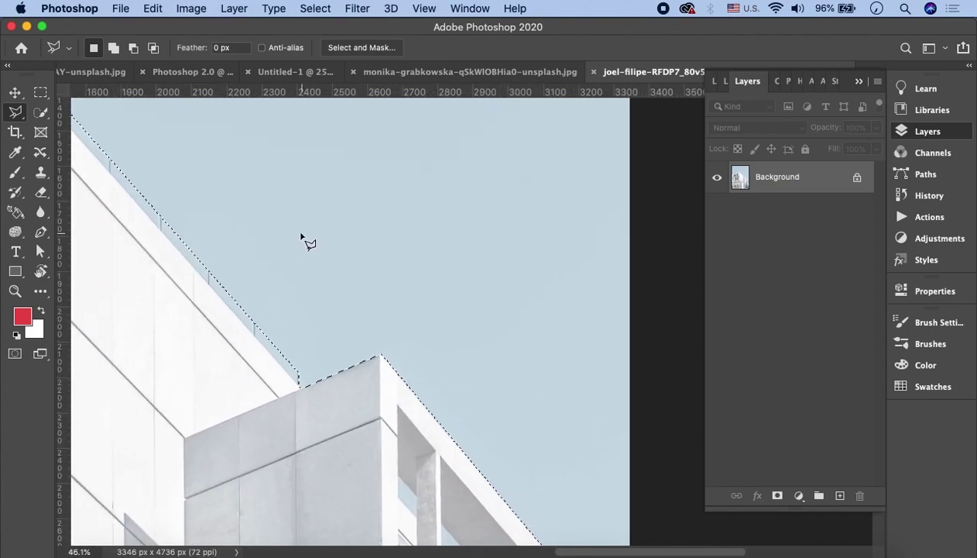
pyautogui.scroll(-5, 302, 236)
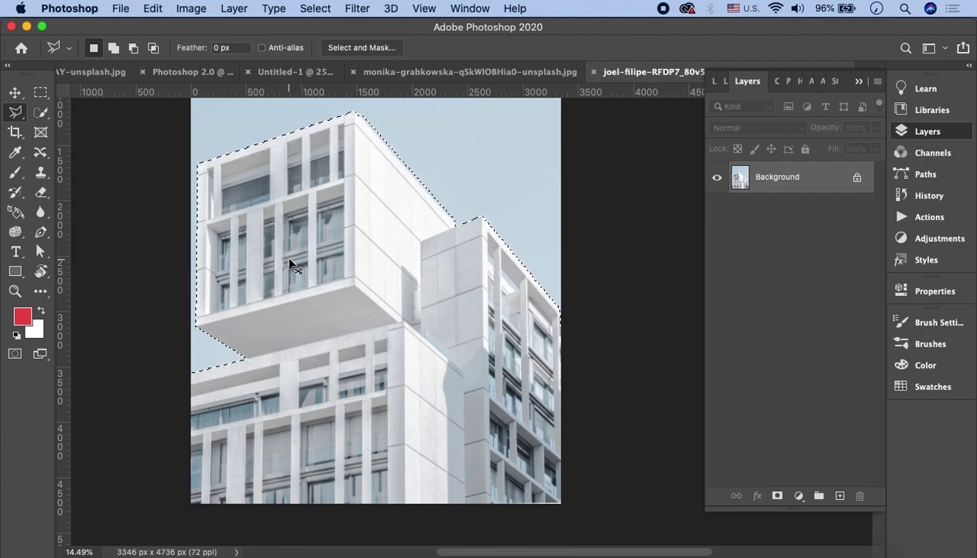
pyautogui.press('BackSpace')
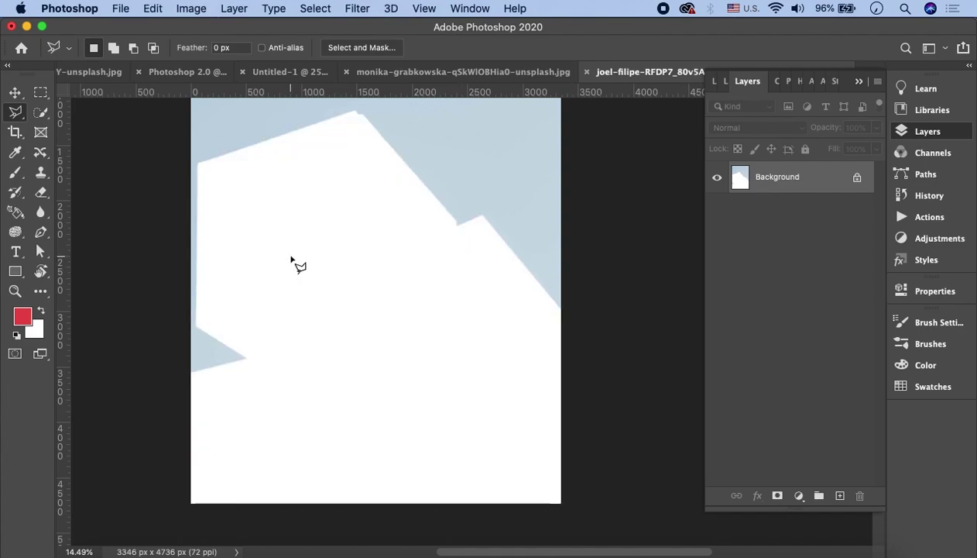
pyautogui.hotkey('ctrl', 'z')
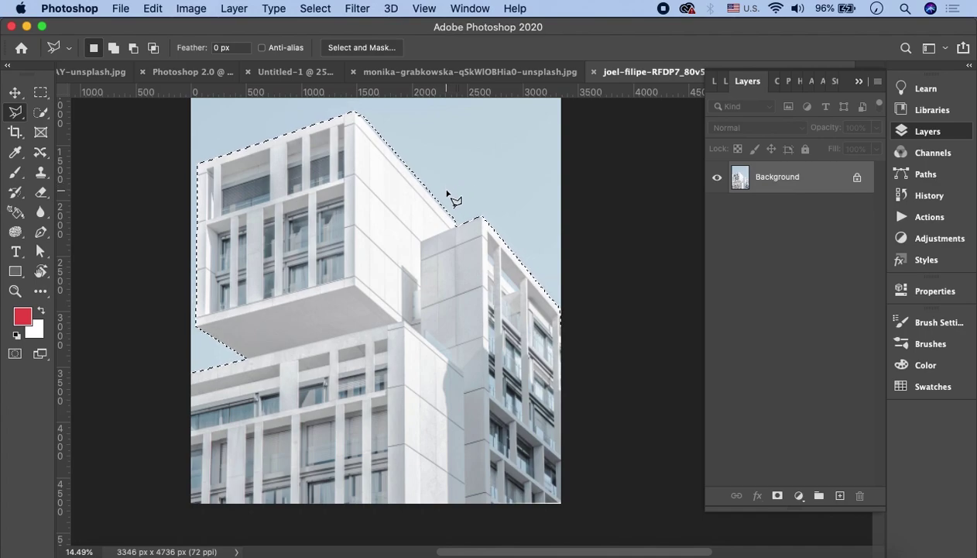
# Invert the selection to the sky, unlock Background into Layer 0, and delete the sky.
pyautogui.rightClick(382, 205)
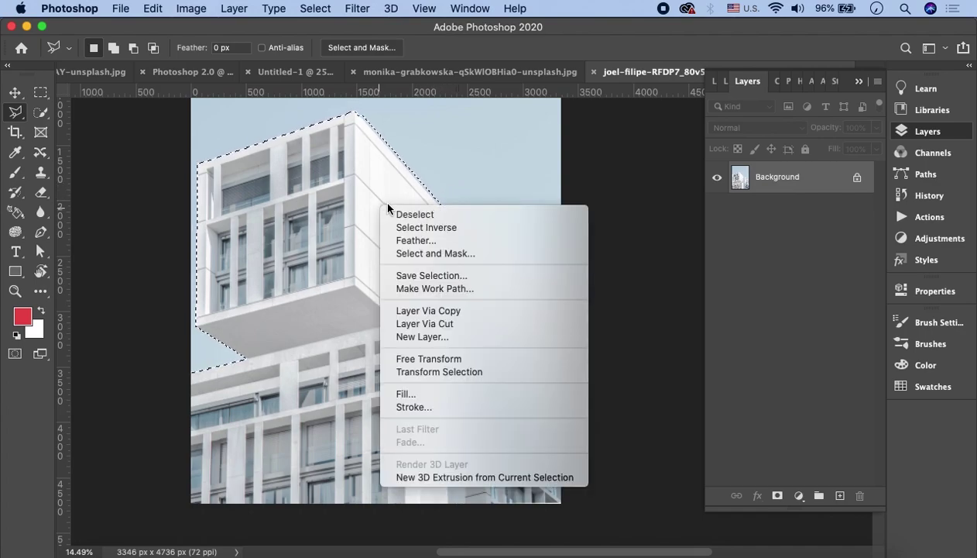
pyautogui.click(444, 227)
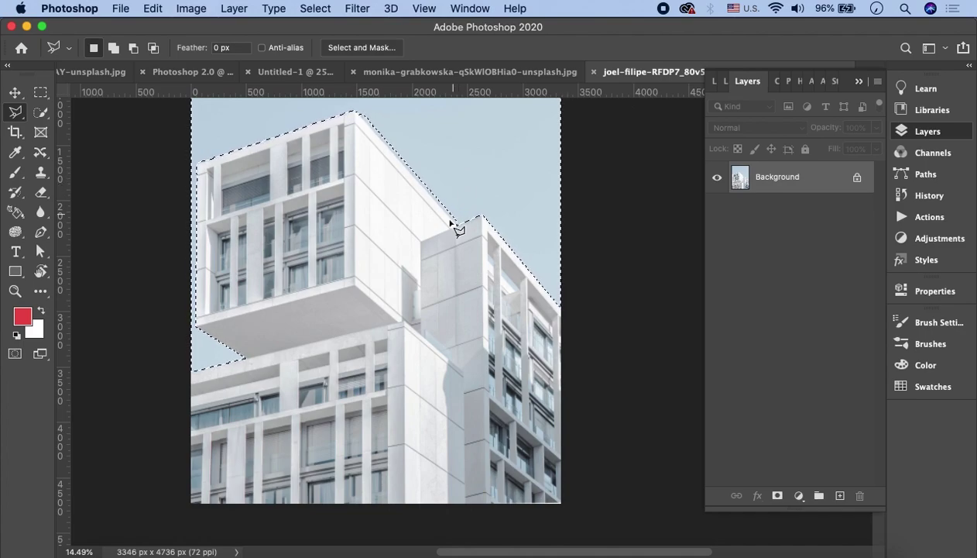
pyautogui.scroll(5, 468, 174)
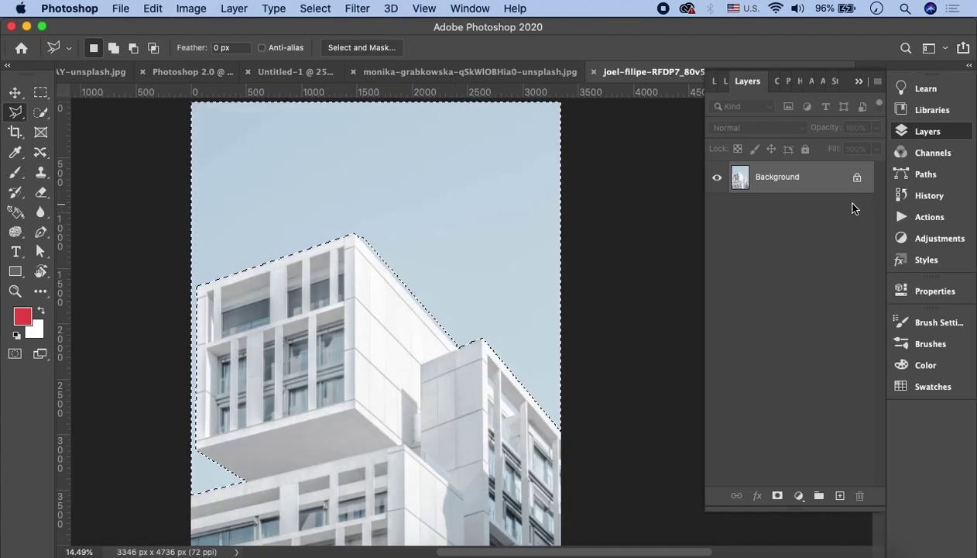
pyautogui.click(857, 178)
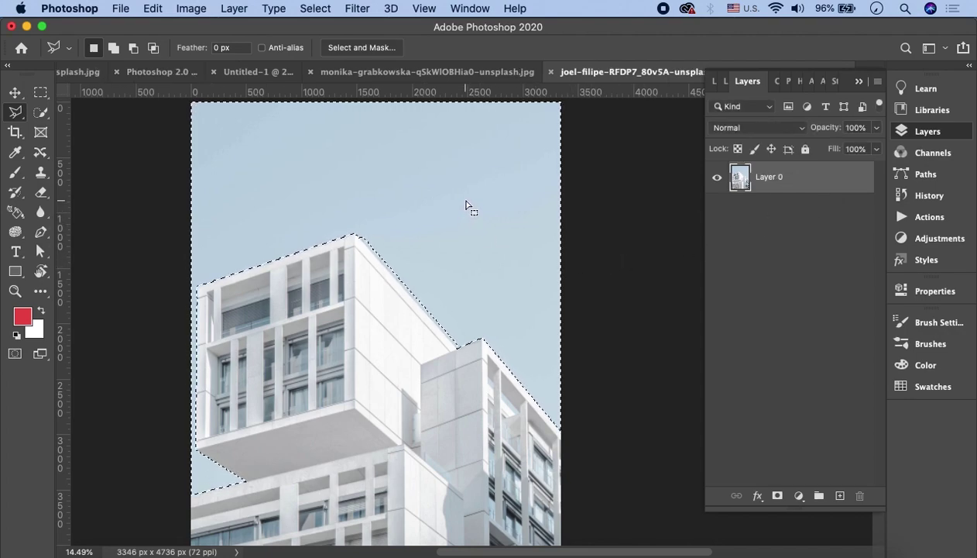
pyautogui.press('Delete')
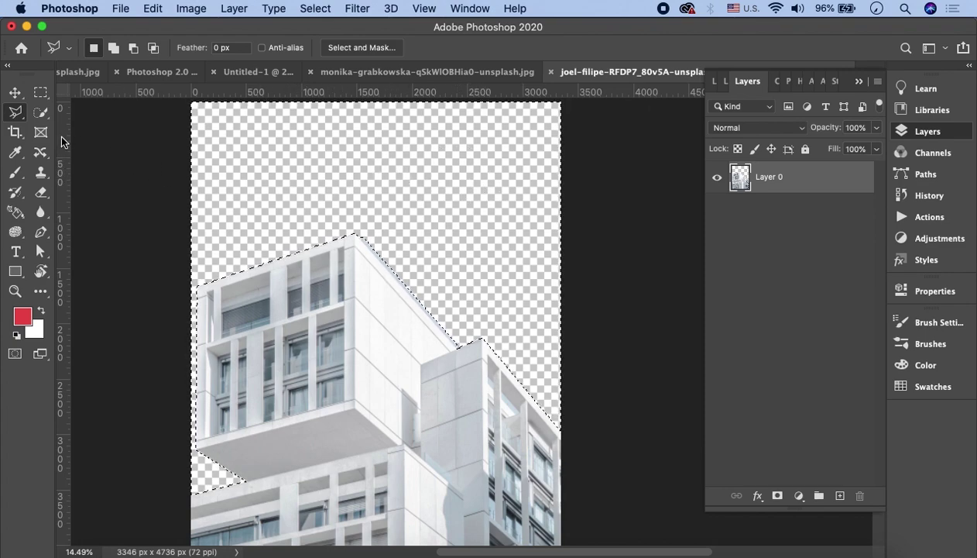
# Add a new empty layer and clear the current selection.
pyautogui.click(838, 497)
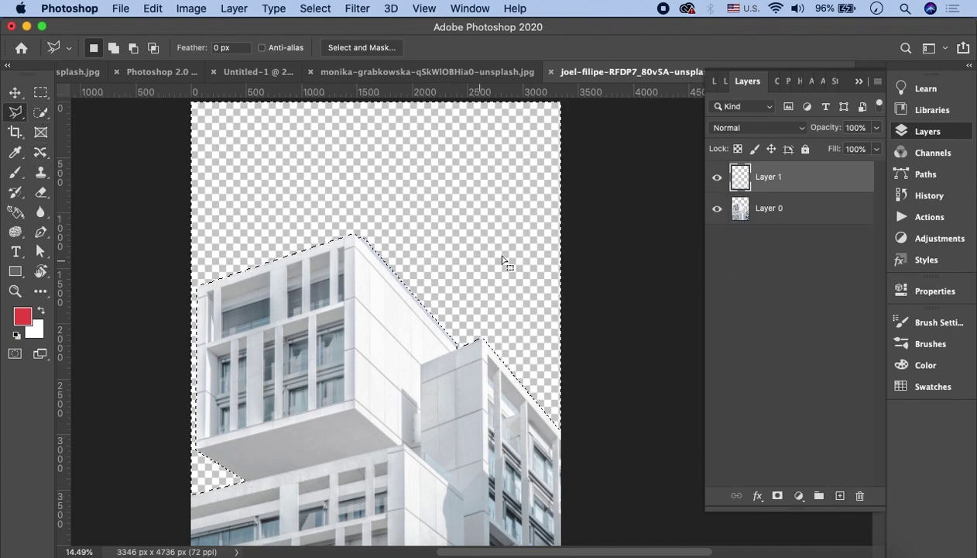
pyautogui.press('super+d')
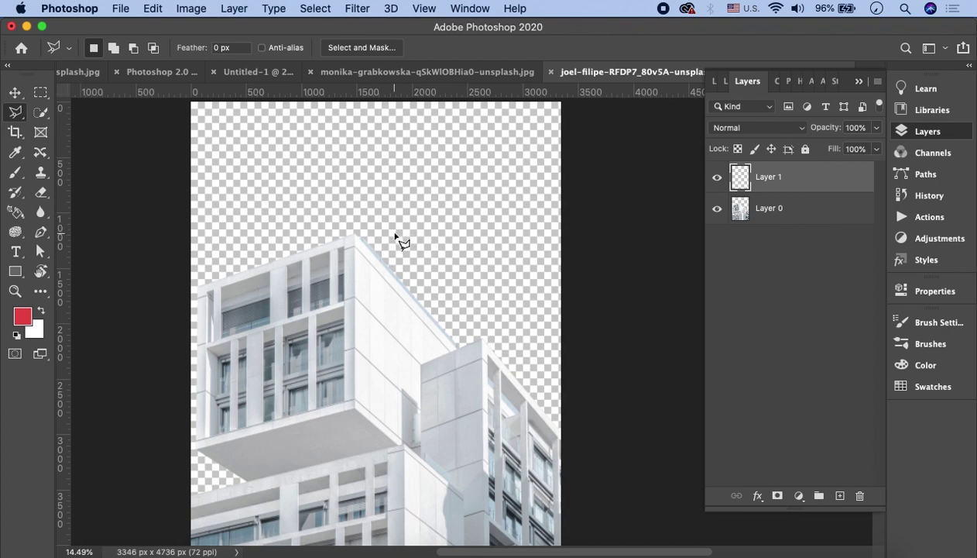
pyautogui.scroll(-5, 382, 255)
pyautogui.scroll(3, 382, 258)
pyautogui.scroll(5, 375, 262)
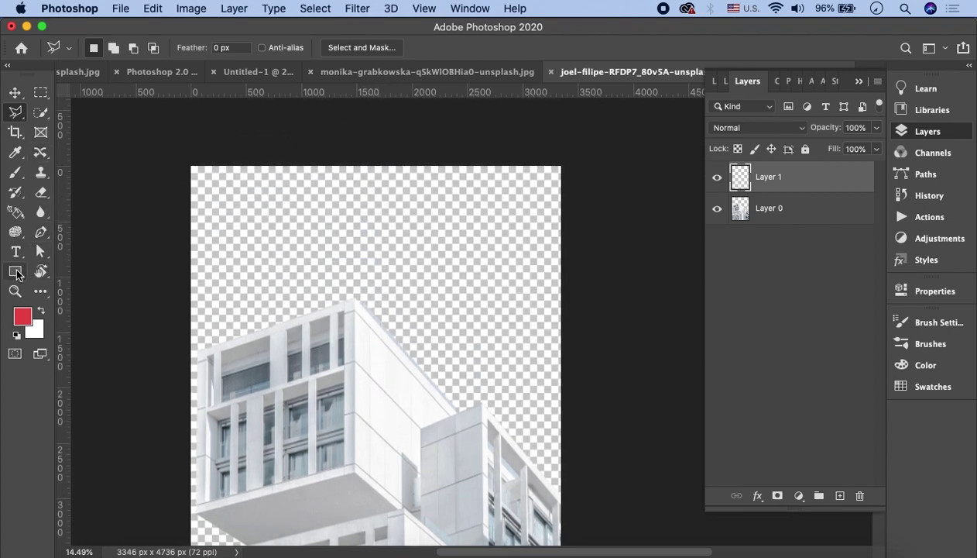
# Draw a rectangle covering the whole canvas and give it a cyan fill.
pyautogui.moveTo(16, 271); pyautogui.dragTo(44, 271)
pyautogui.click(44, 271)
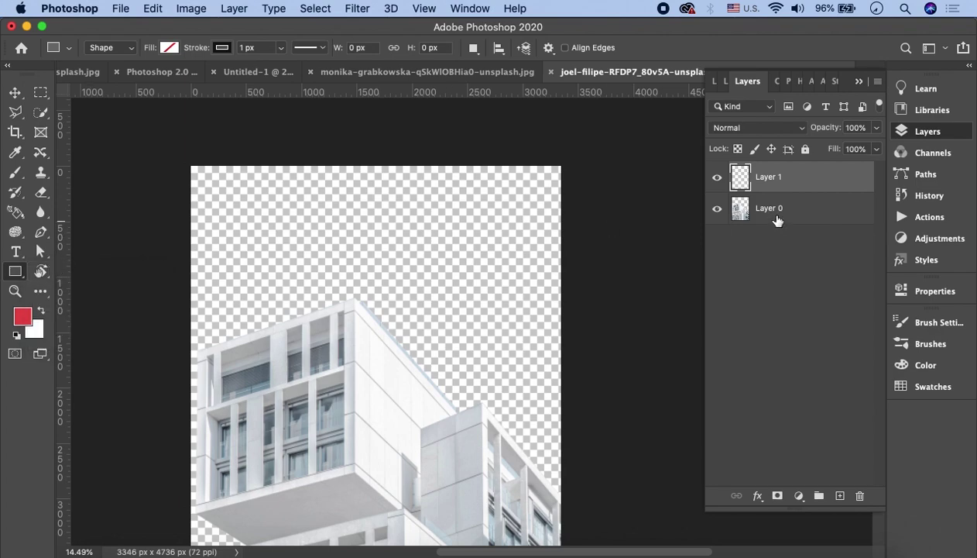
pyautogui.scroll(-3, 366, 257)
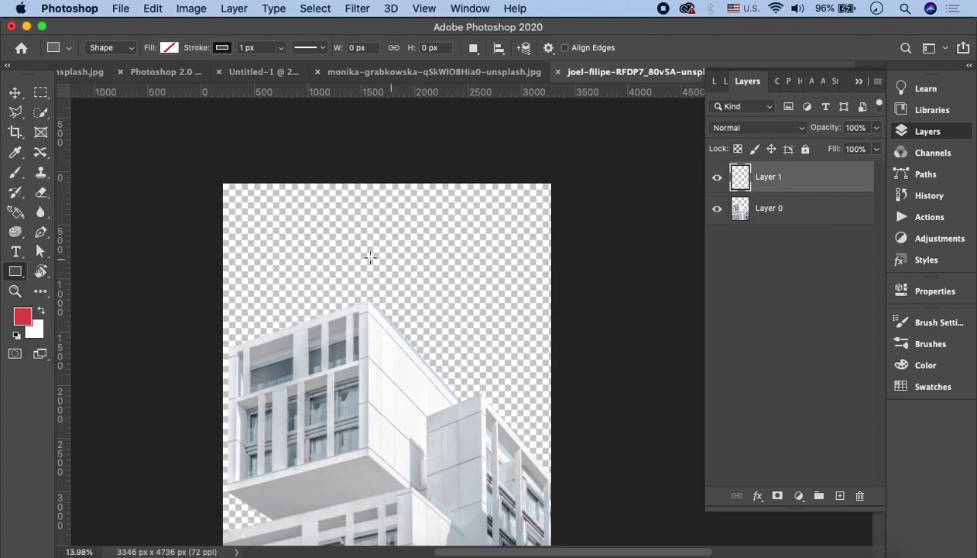
pyautogui.scroll(-3, 345, 147)
pyautogui.moveTo(352, 154); pyautogui.dragTo(590, 488)
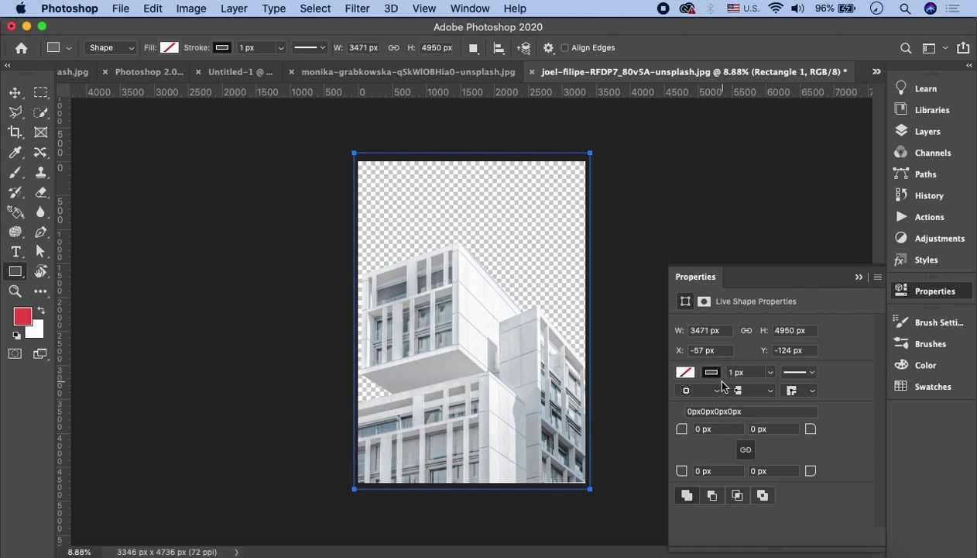
pyautogui.click(685, 373)
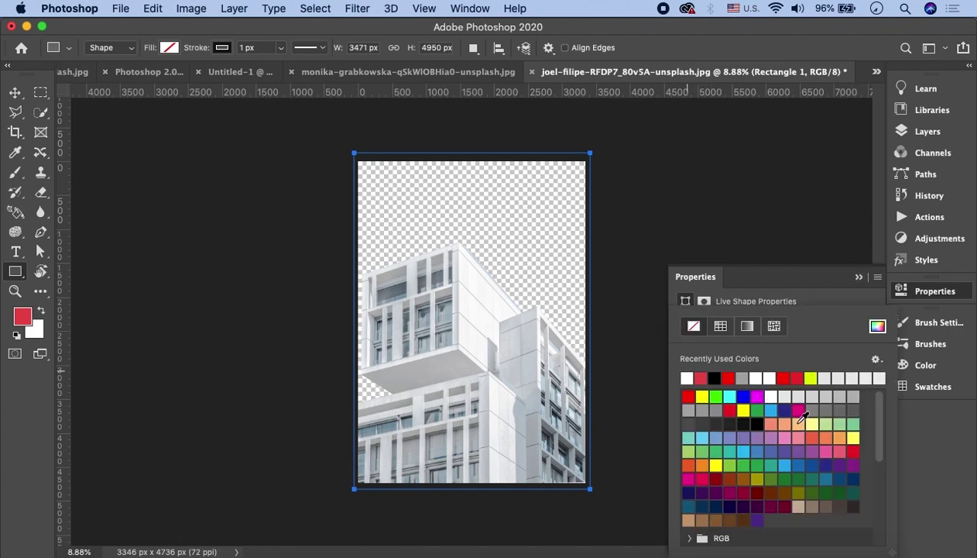
pyautogui.click(730, 396)
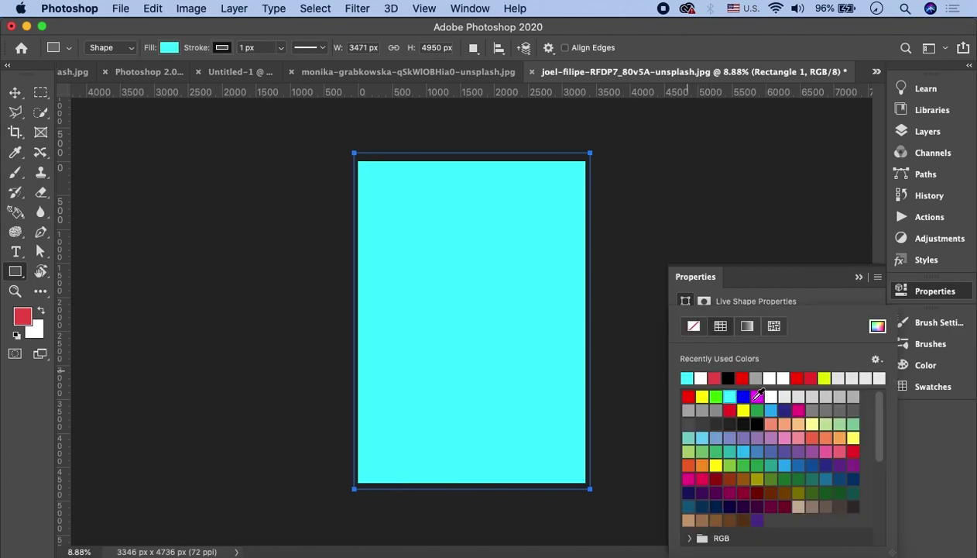
pyautogui.click(859, 278)
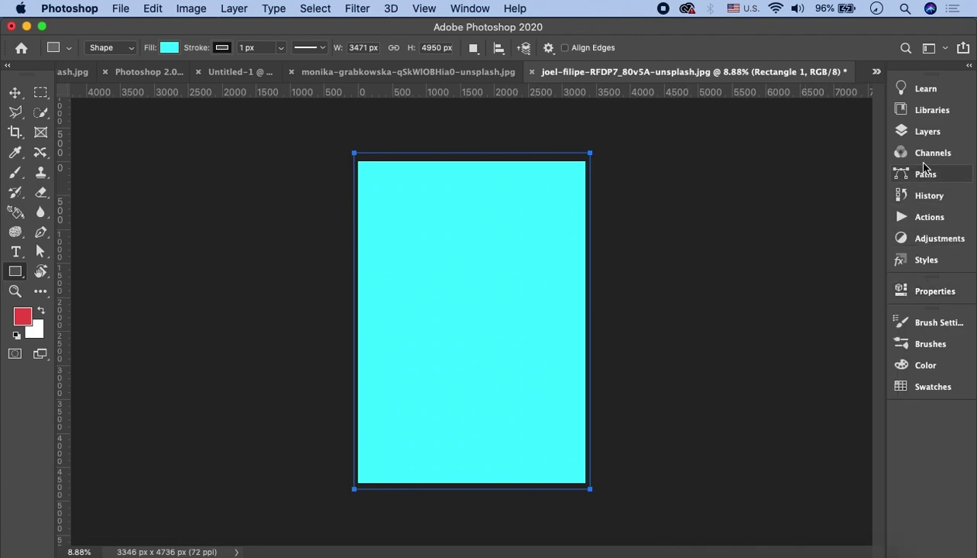
# Move the Rectangle 1 layer beneath Layer 0 so cyan shows behind the building.
pyautogui.click(923, 132)
pyautogui.doubleClick(741, 178)
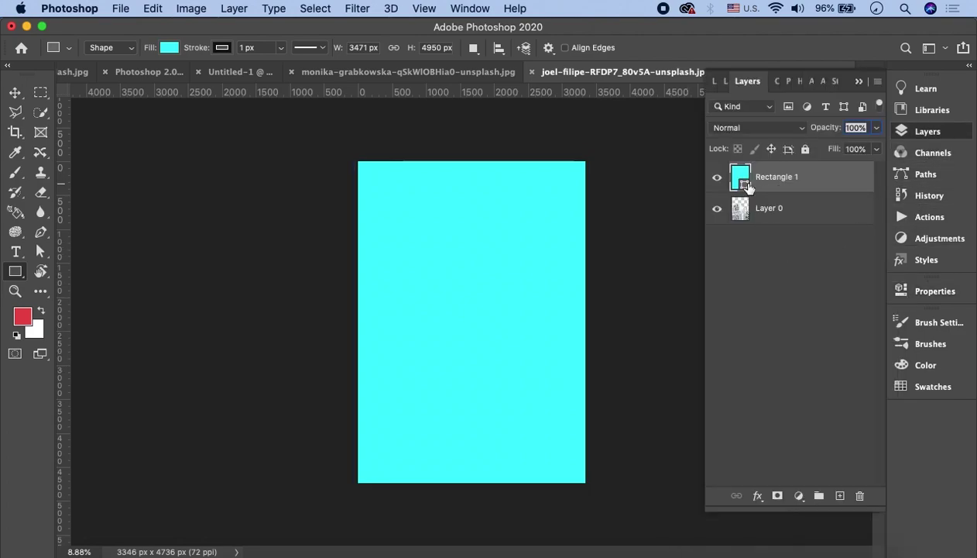
pyautogui.click(903, 143)
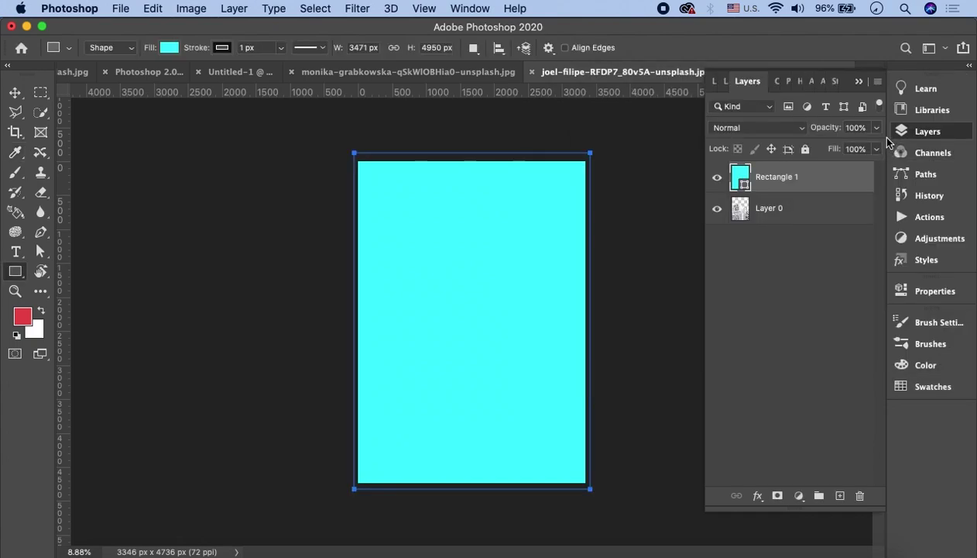
pyautogui.click(860, 82)
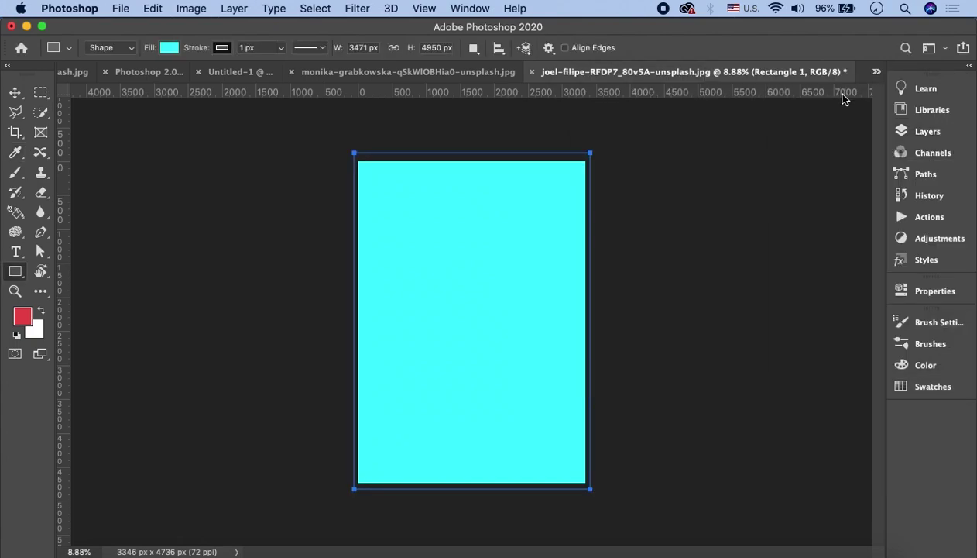
pyautogui.click(928, 138)
pyautogui.moveTo(772, 177); pyautogui.dragTo(779, 222)
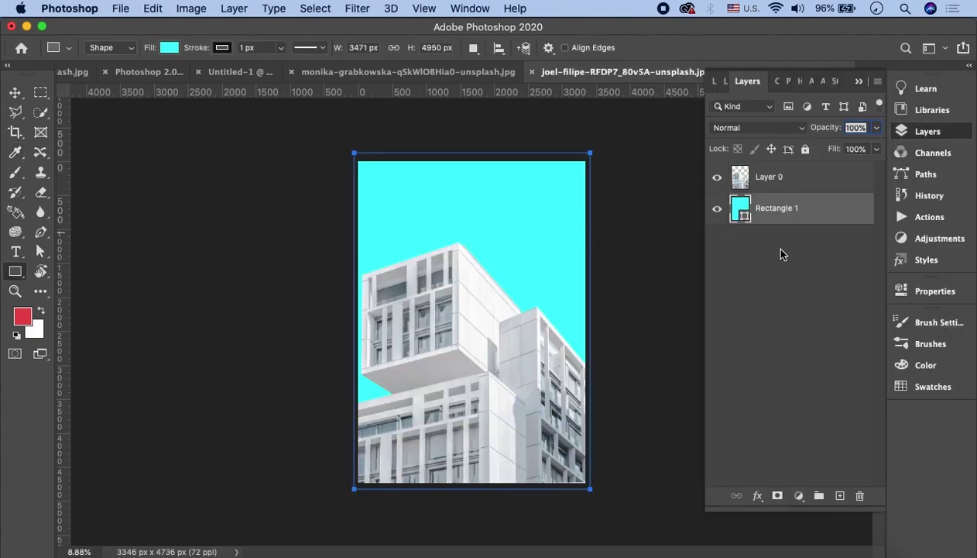
pyautogui.click(859, 81)
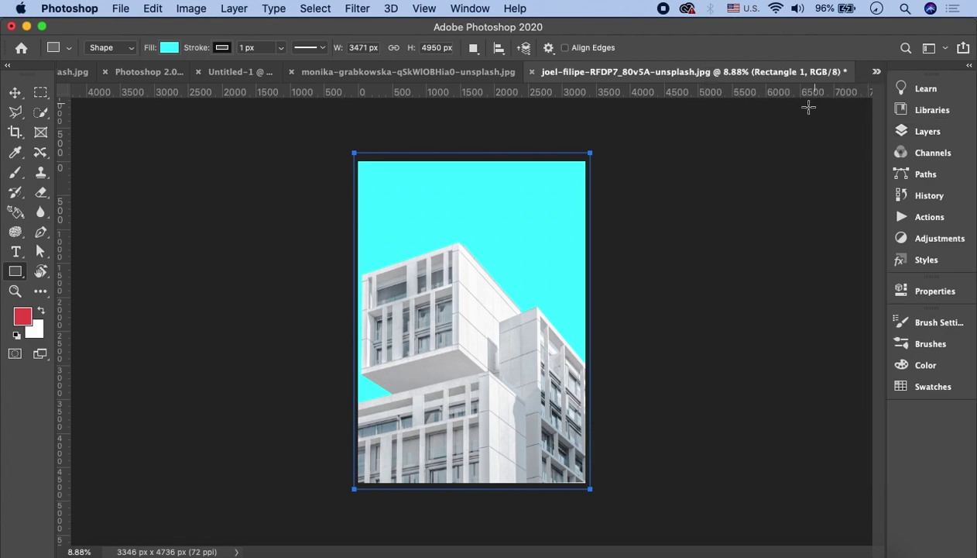
pyautogui.click(15, 92)
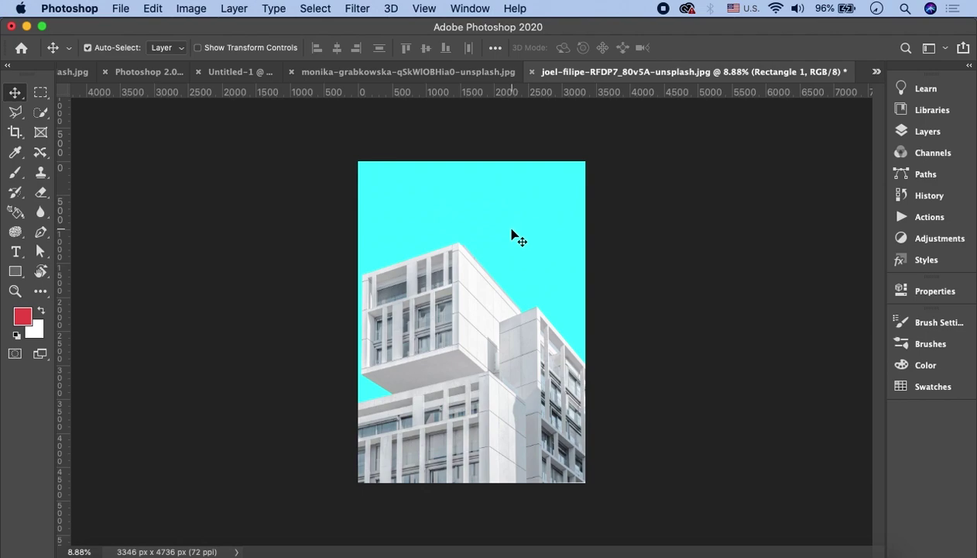
pyautogui.click(933, 132)
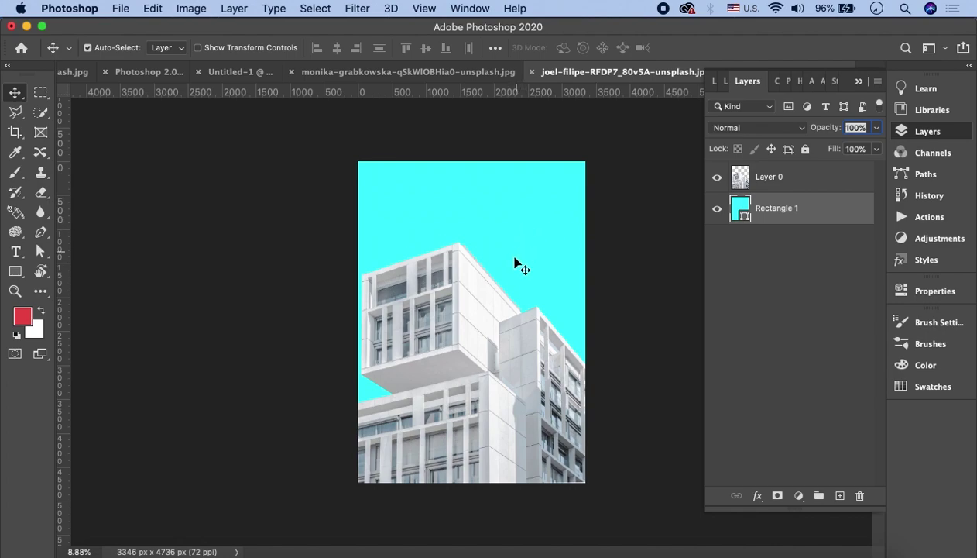
# Switch to the freehand lasso and open the joel-filipe JPG from the Desktop in Photoshop.
pyautogui.click(17, 114)
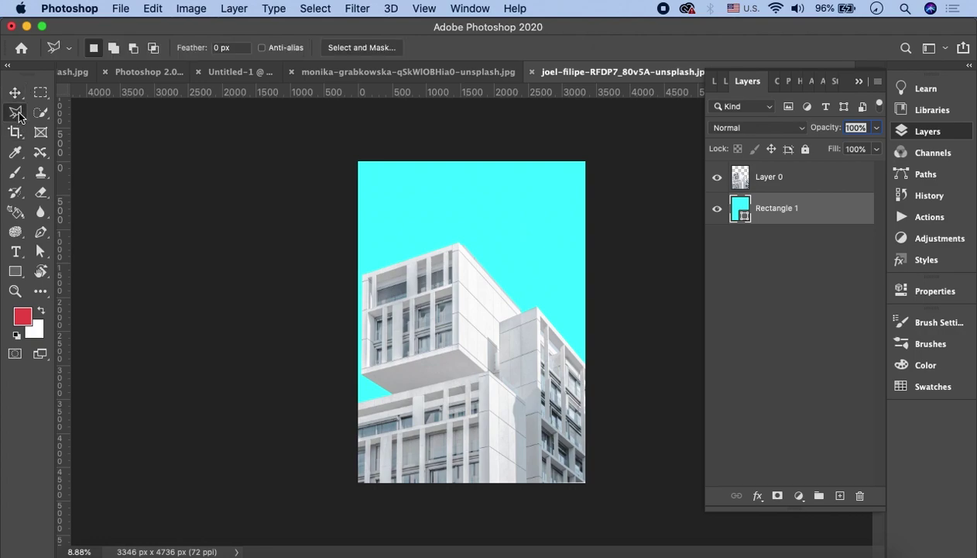
pyautogui.rightClick(18, 116)
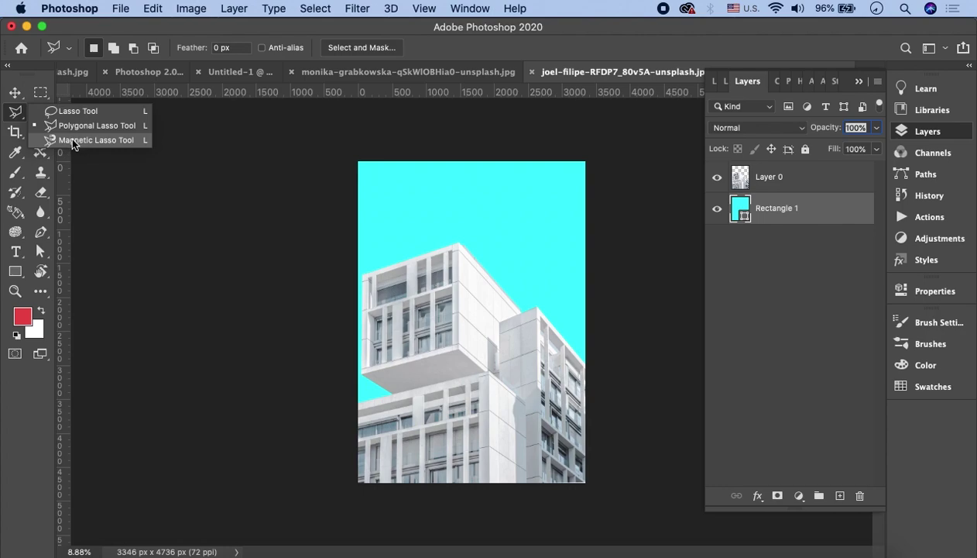
pyautogui.click(108, 547)
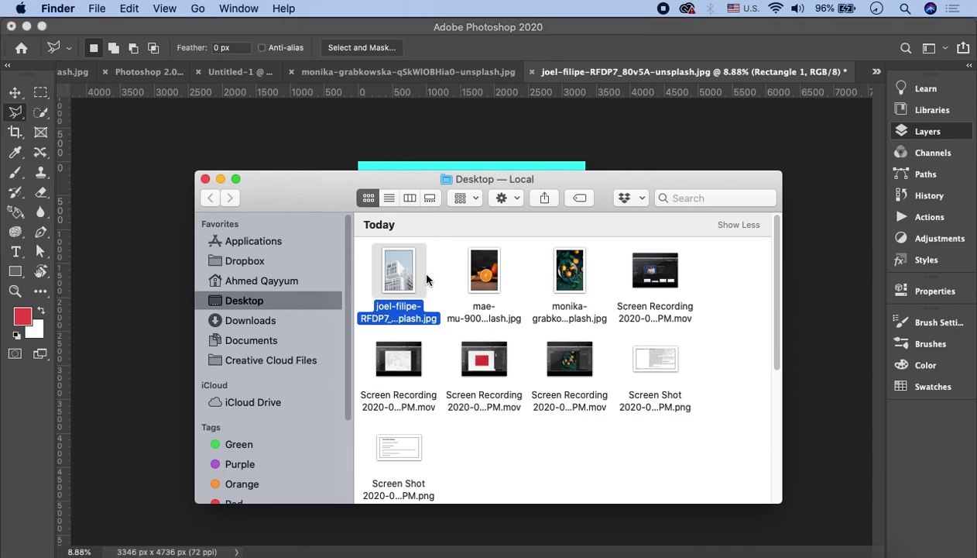
pyautogui.rightClick(398, 276)
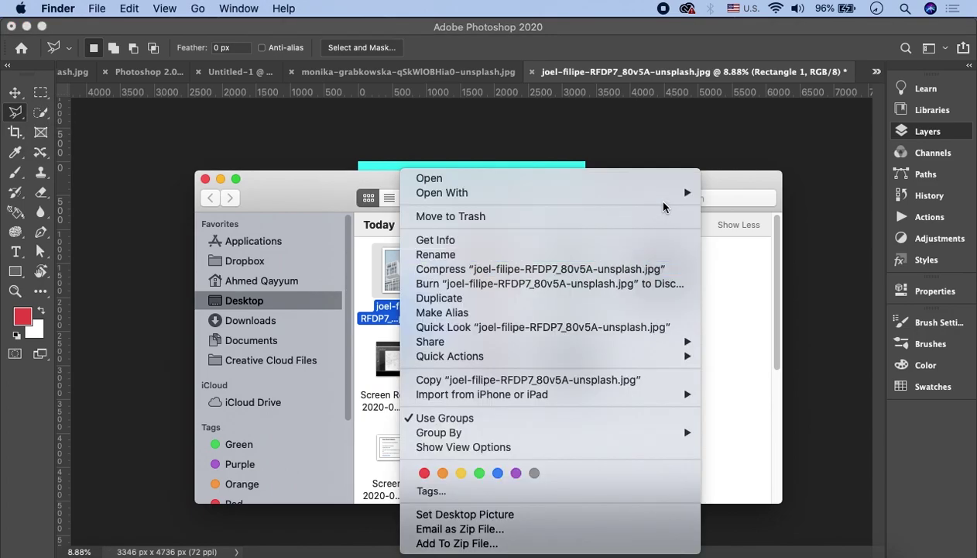
pyautogui.moveTo(549, 192)
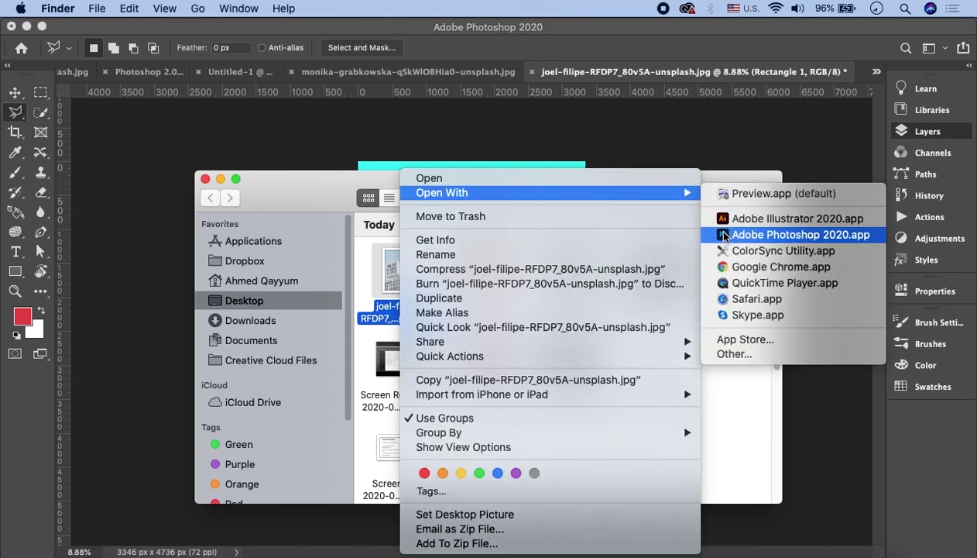
pyautogui.click(716, 233)
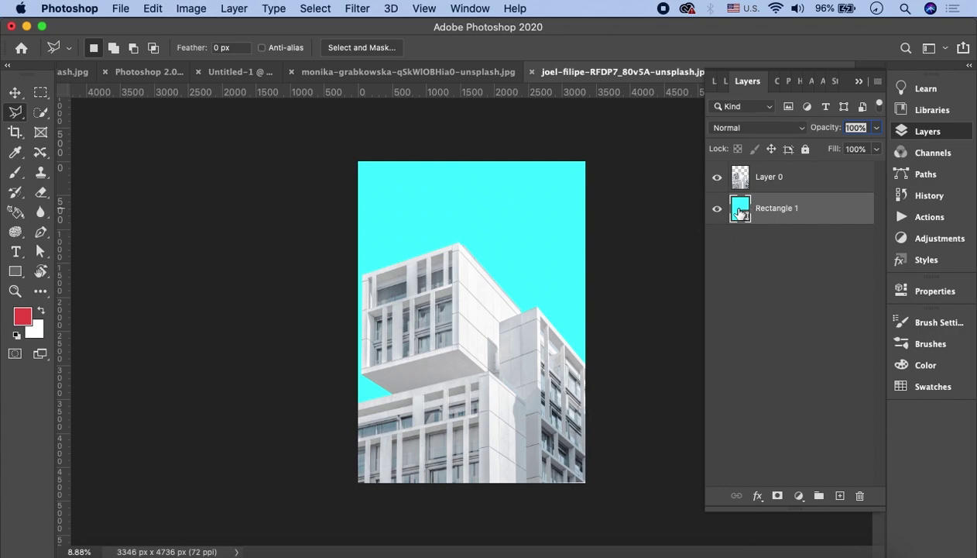
# Close the edited building document without saving, then right-click the joel-filipe JPG again.
pyautogui.click(533, 72)
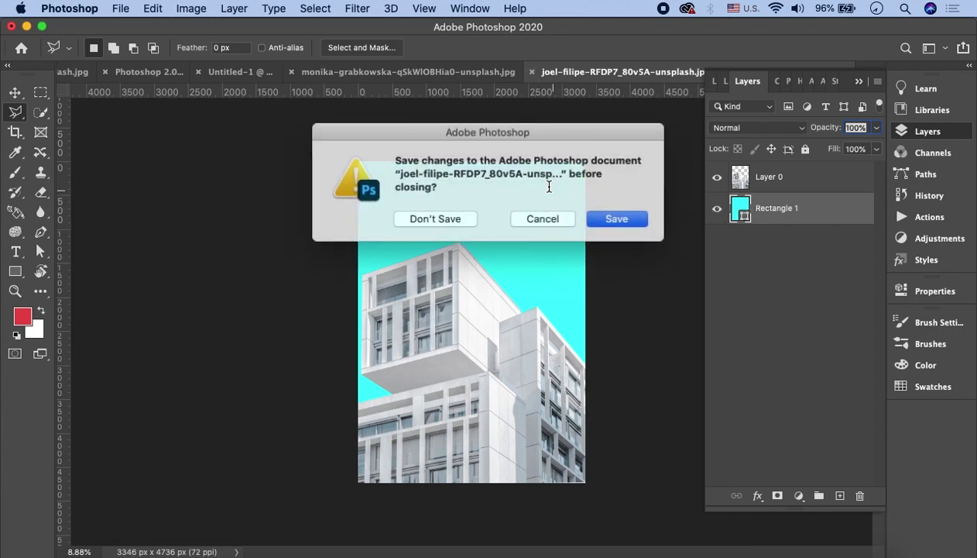
pyautogui.click(460, 217)
pyautogui.click(108, 553)
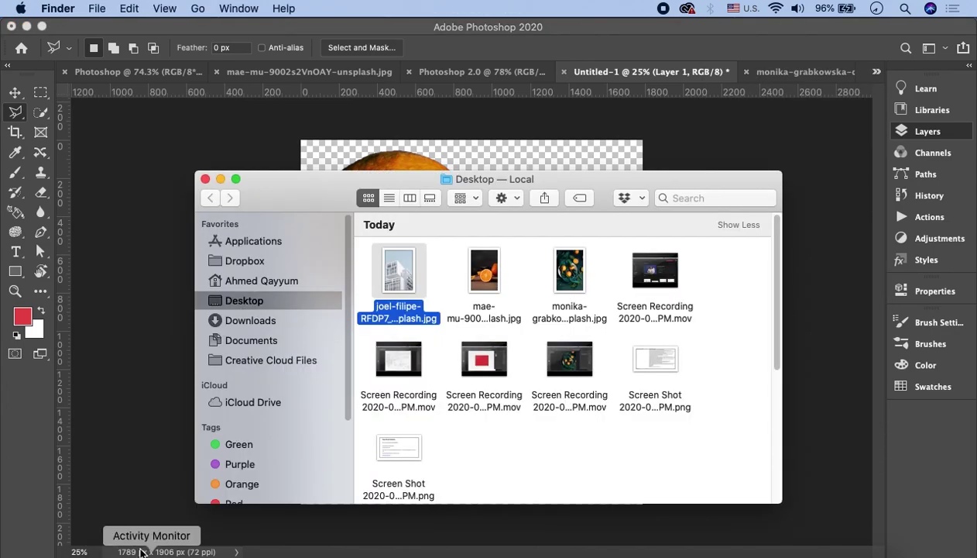
pyautogui.rightClick(402, 269)
pyautogui.moveTo(445, 192)
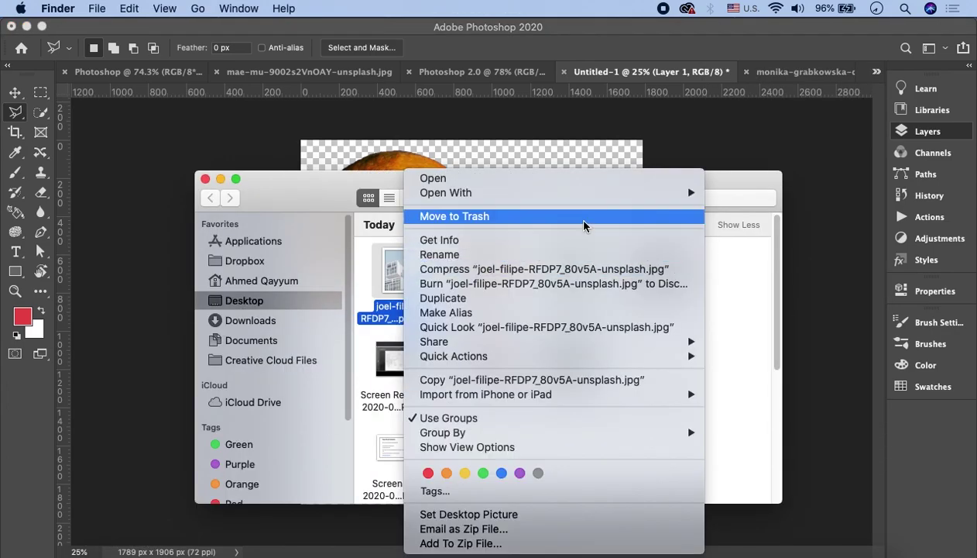
# Open the joel-filipe JPG in Photoshop and zoom into the top-left sky corner.
pyautogui.click(744, 235)
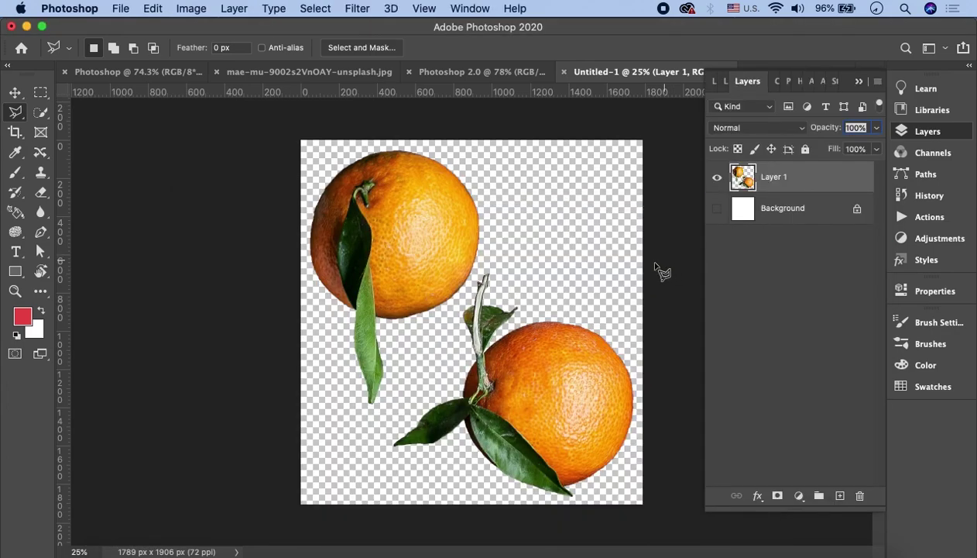
pyautogui.scroll(2, 323, 387)
pyautogui.scroll(3, 325, 442)
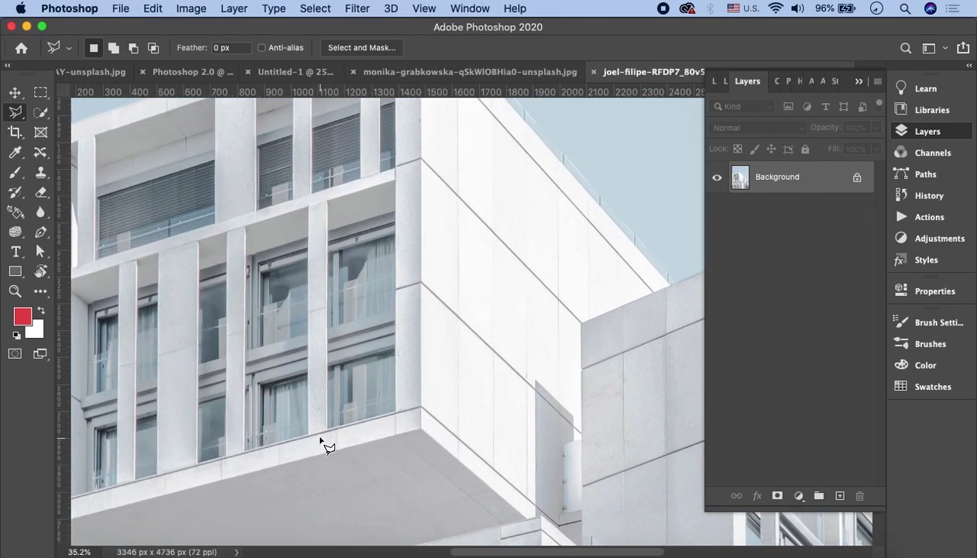
pyautogui.scroll(3, 308, 457)
pyautogui.scroll(2, 215, 467)
pyautogui.hscroll(-5, 218, 470)
pyautogui.hscroll(-3, 225, 465)
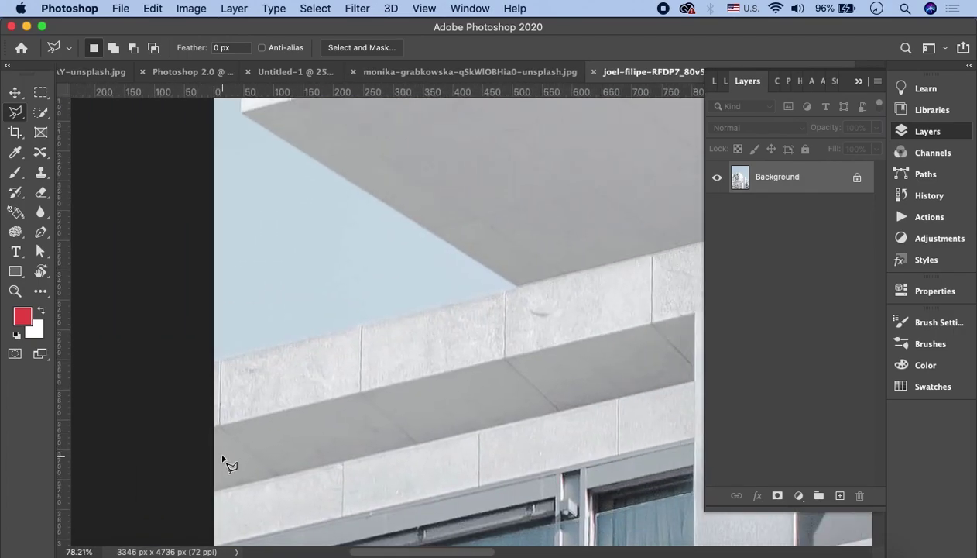
pyautogui.scroll(3, 227, 462)
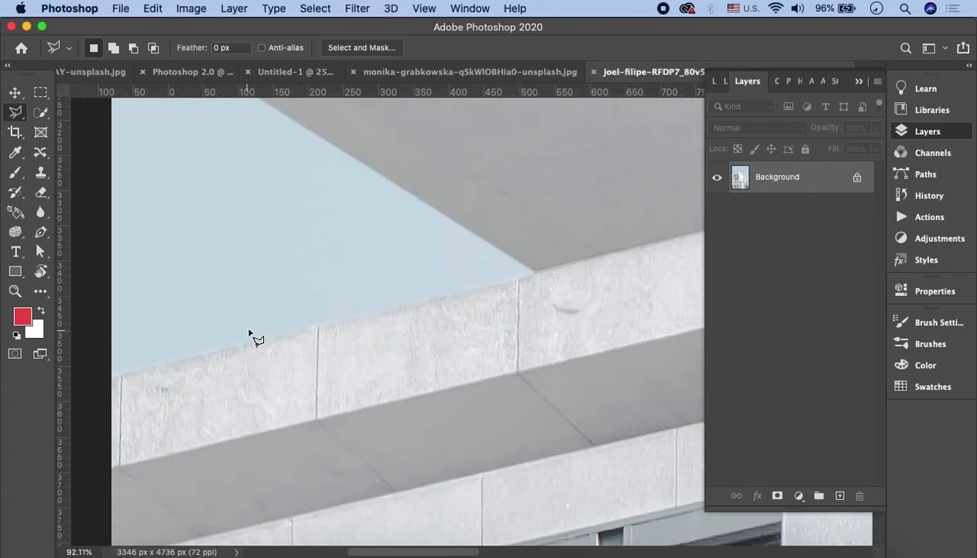
# Select the Magnetic Lasso Tool and pan further toward the top-left edge.
pyautogui.click(15, 112)
pyautogui.click(49, 139)
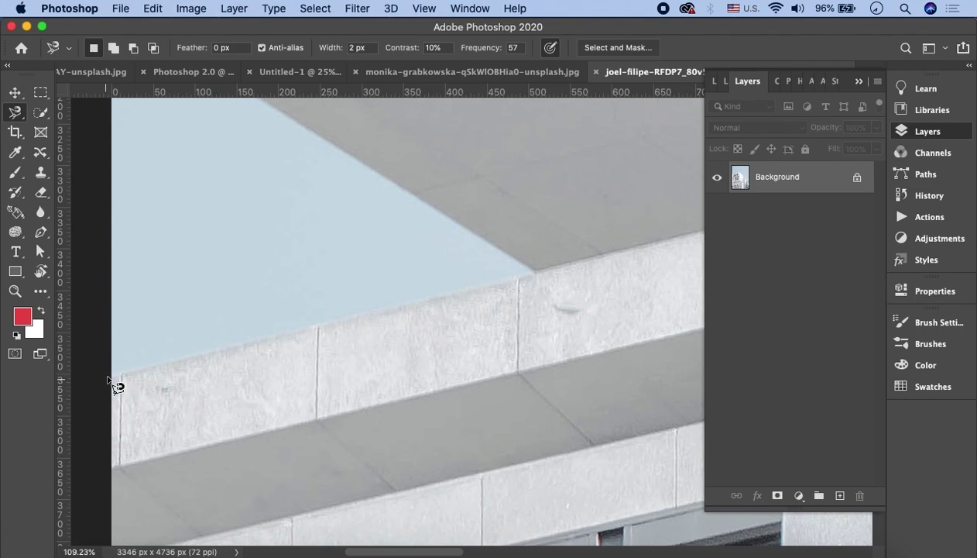
pyautogui.hscroll(-3, 113, 387)
pyautogui.hscroll(-4, 178, 364)
pyautogui.scroll(5, 240, 343)
pyautogui.hscroll(-5, 239, 343)
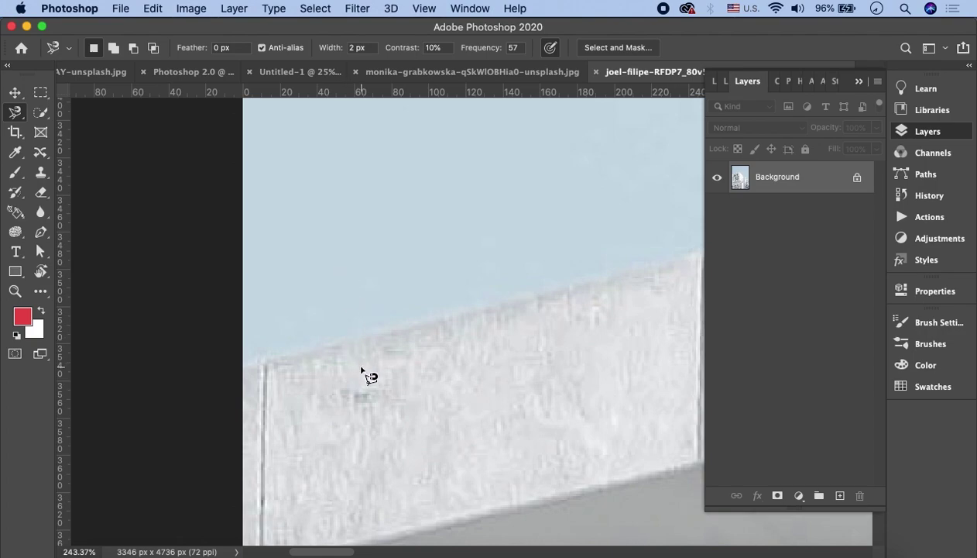
# Start a Magnetic Lasso trace at the wall's left end and anchor it around the wall corner.
pyautogui.click(244, 366)
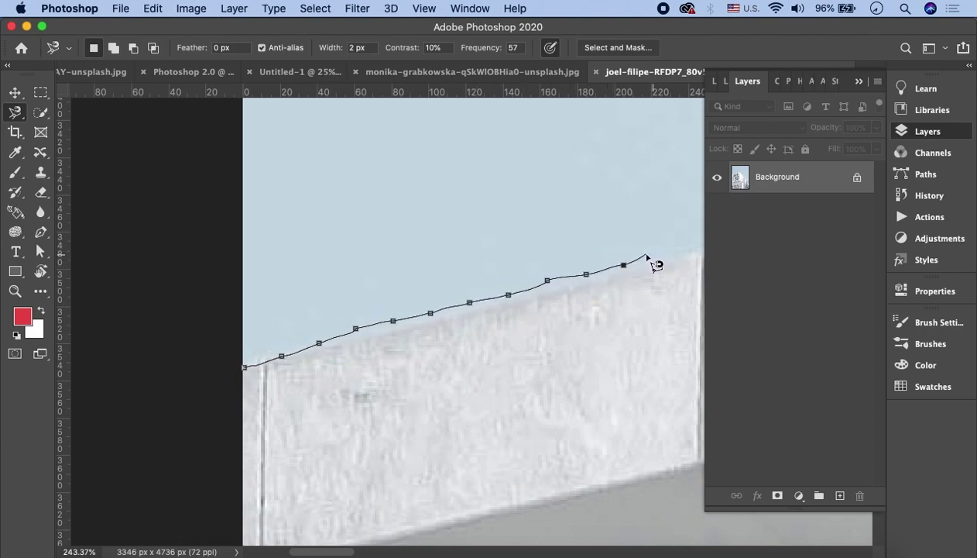
pyautogui.hscroll(2, 646, 256)
pyautogui.hscroll(2, 648, 252)
pyautogui.hscroll(1, 652, 246)
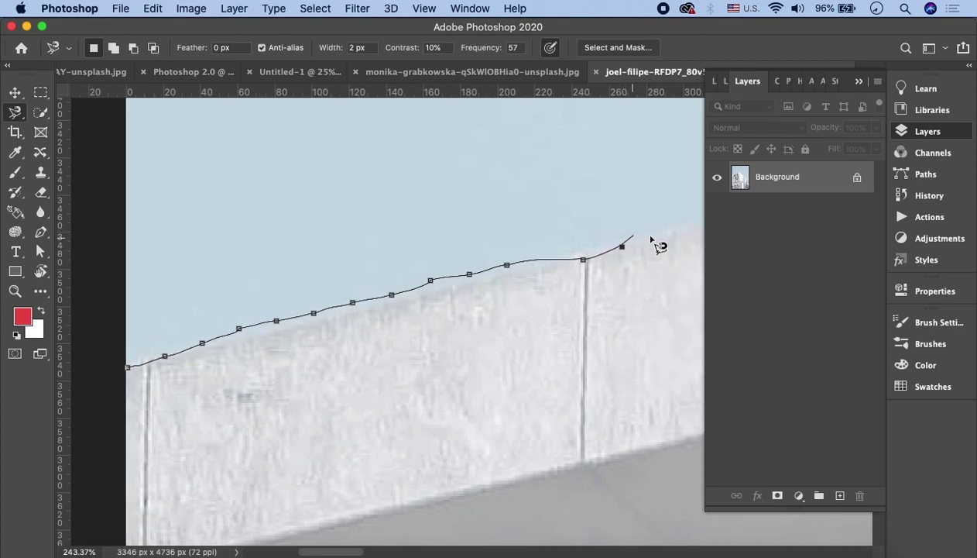
pyautogui.hscroll(1, 655, 237)
pyautogui.scroll(-1, 656, 234)
pyautogui.scroll(-1, 656, 234)
pyautogui.scroll(-1, 656, 233)
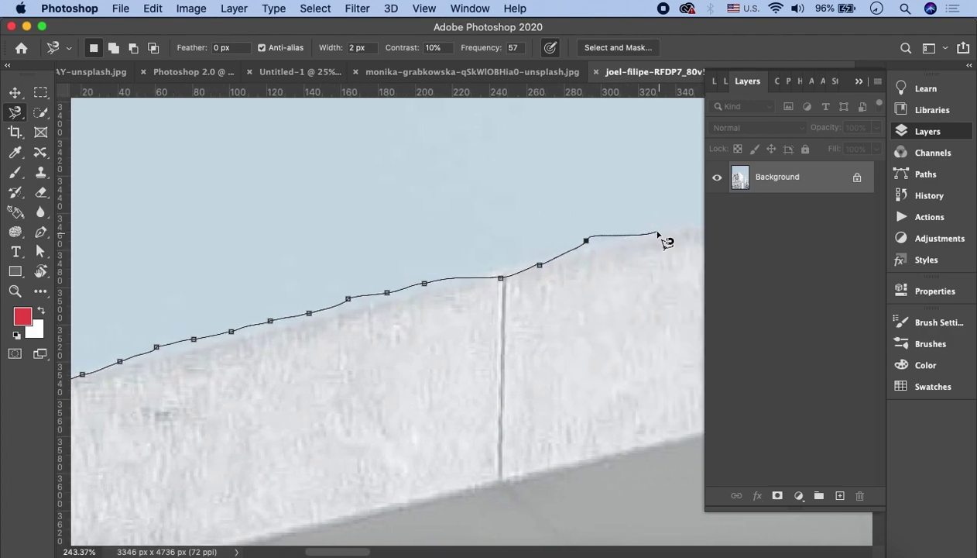
pyautogui.scroll(-1, 656, 234)
pyautogui.scroll(-2, 655, 233)
pyautogui.hscroll(2, 671, 258)
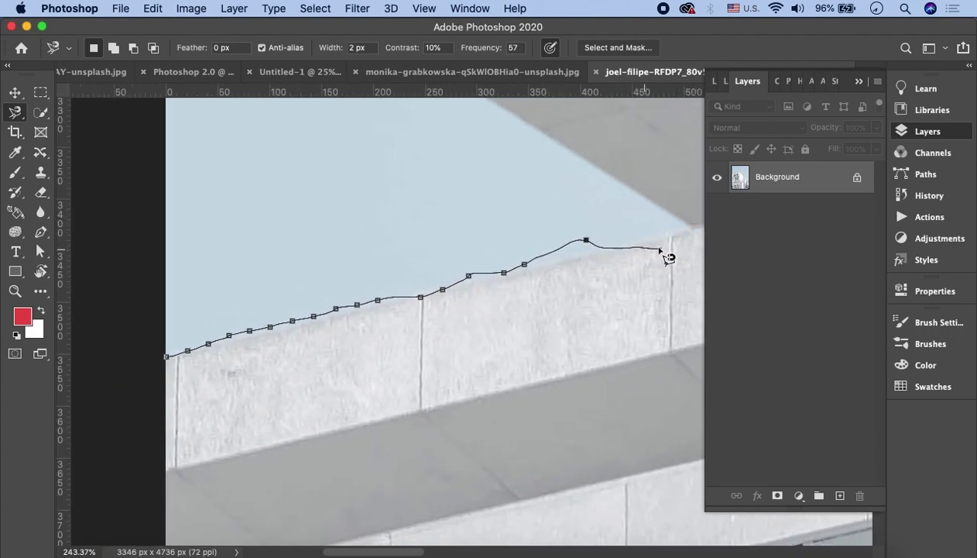
pyautogui.hscroll(1, 651, 248)
pyautogui.click(653, 229)
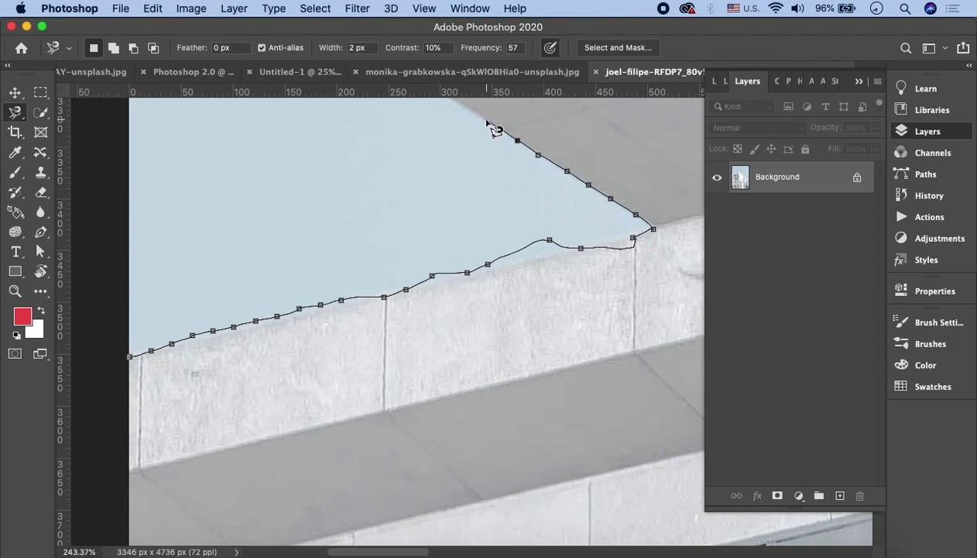
# Remove the misplaced anchor points back along the wall edge toward the trace start.
pyautogui.press('BackSpace')
pyautogui.press('BackSpace')
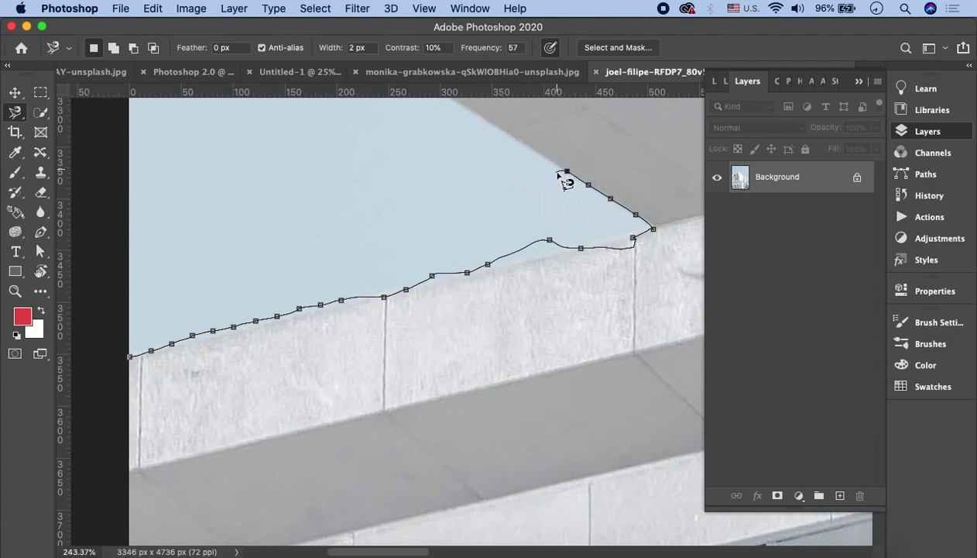
pyautogui.press('BackSpace')
pyautogui.press('BackSpace')
pyautogui.press('BackSpace')
pyautogui.press('BackSpace')
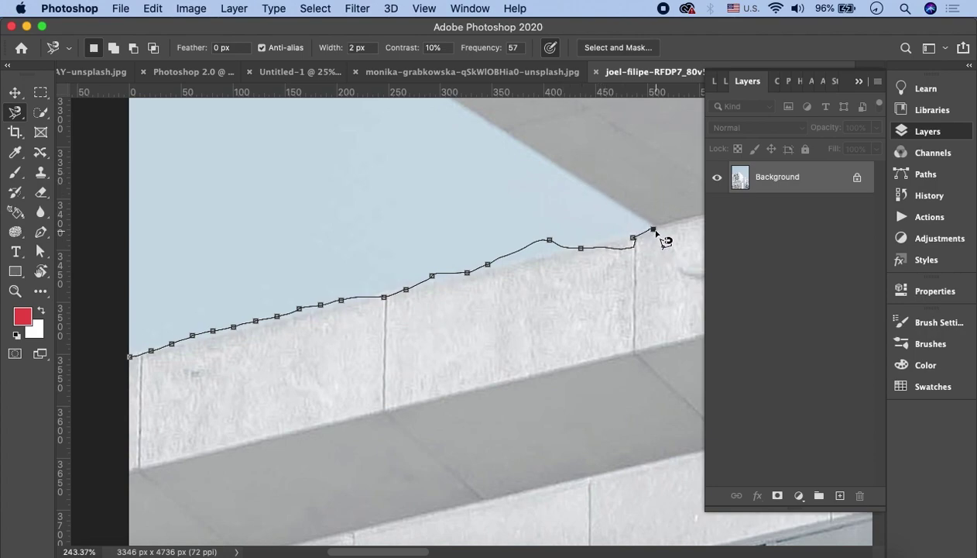
pyautogui.press('BackSpace')
pyautogui.press('BackSpace')
pyautogui.press('BackSpace')
pyautogui.press('BackSpace')
pyautogui.press('BackSpace')
pyautogui.press('BackSpace')
pyautogui.press('BackSpace')
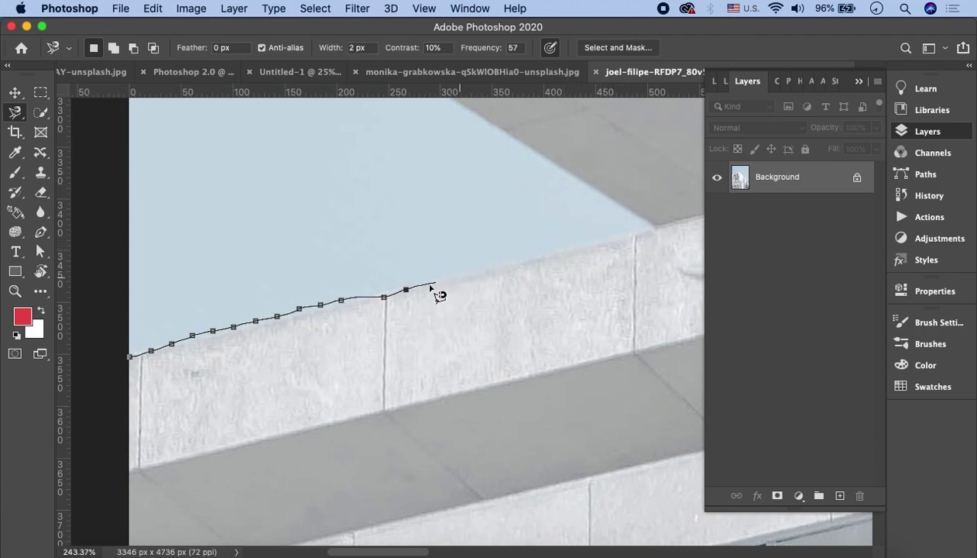
pyautogui.press('BackSpace')
pyautogui.press('BackSpace')
pyautogui.press('BackSpace')
pyautogui.press('BackSpace')
pyautogui.press('BackSpace')
pyautogui.press('BackSpace')
pyautogui.press('BackSpace')
pyautogui.press('BackSpace')
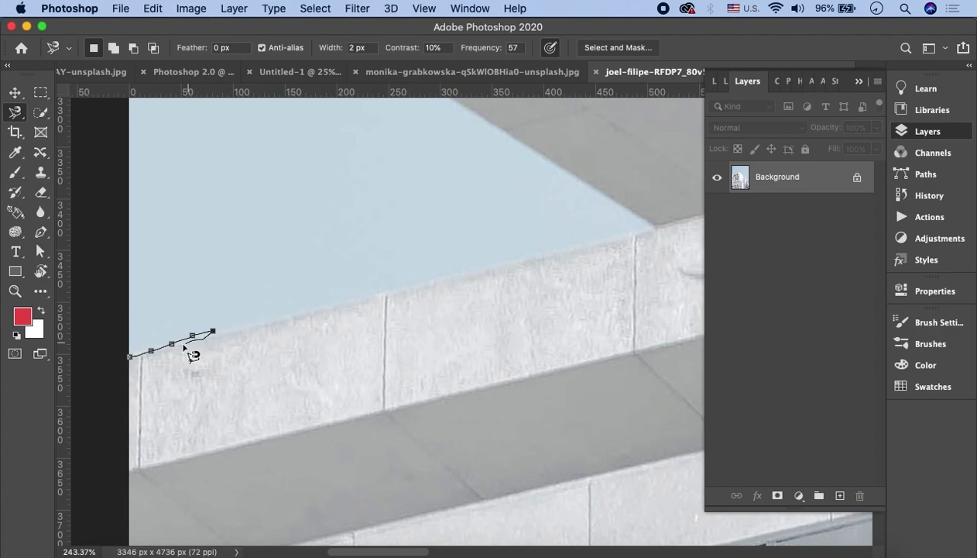
pyautogui.press('BackSpace')
pyautogui.press('BackSpace')
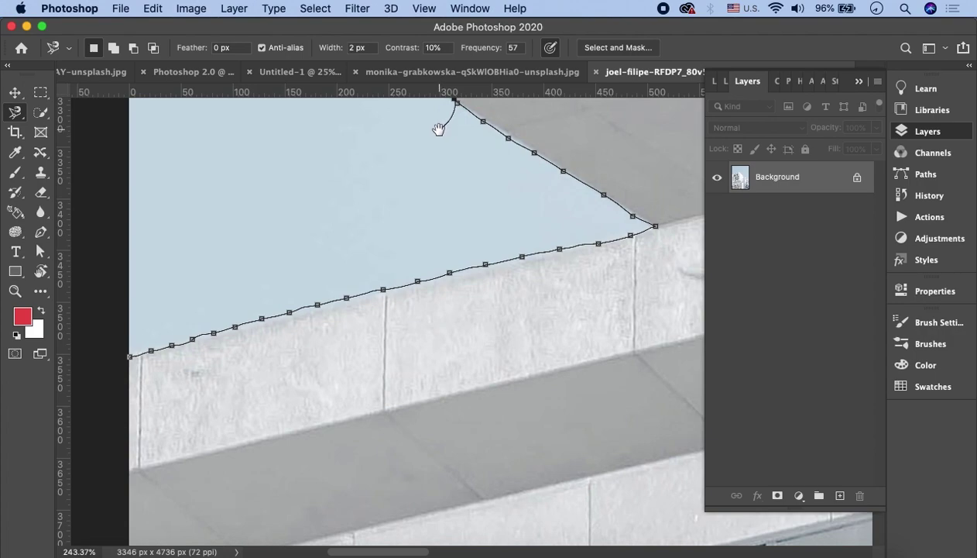
# Pan up to the overhang, delete stray anchors and close the lasso around the sky triangle.
pyautogui.moveTo(438, 129)
pyautogui.mouseDown()
pyautogui.moveTo(428, 147)
pyautogui.moveTo(417, 139)
pyautogui.moveTo(377, 176)
pyautogui.mouseUp()
pyautogui.moveTo(450, 283); pyautogui.dragTo(438, 313)
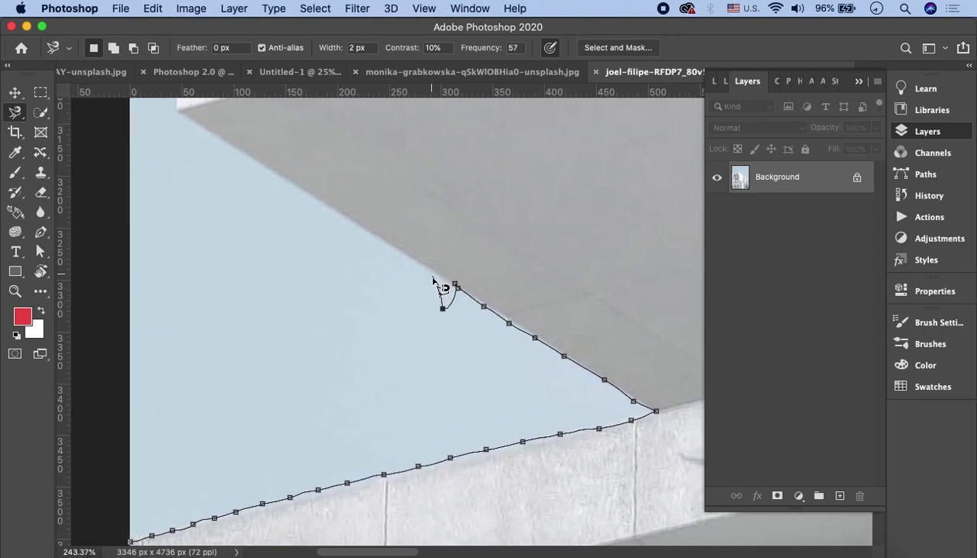
pyautogui.press('BackSpace')
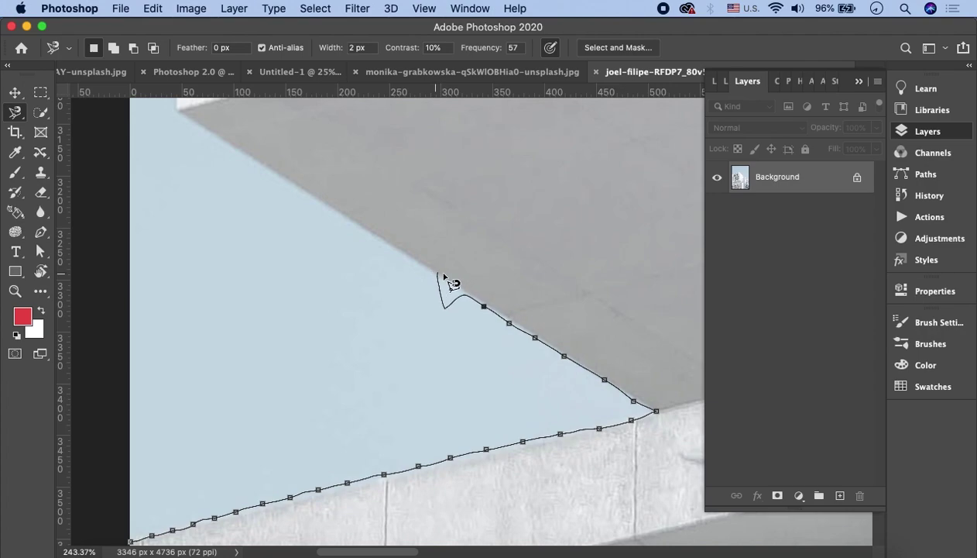
pyautogui.press('BackSpace')
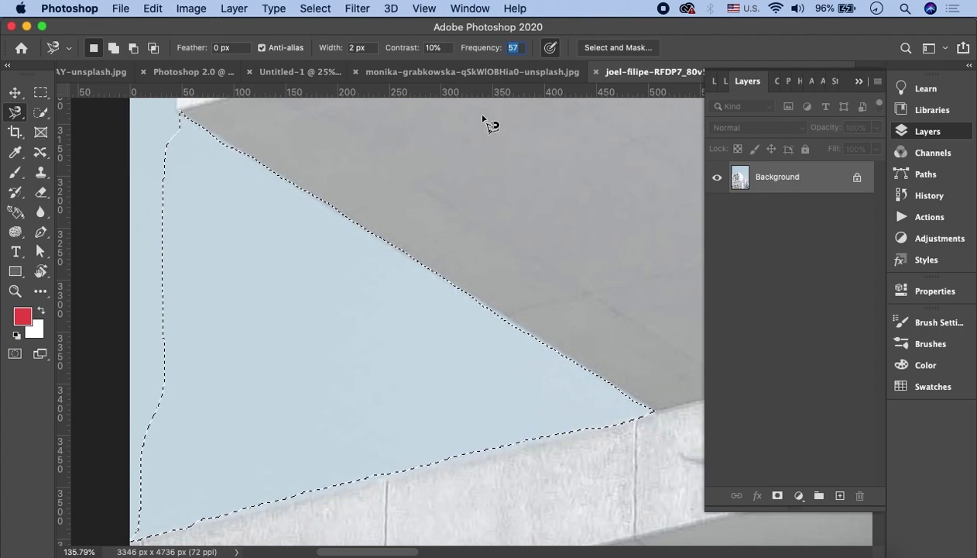
# Browse the lasso variants, trying the Quick Selection Tool and the freehand Lasso Tool.
pyautogui.hotkey('shift', 'Tab')
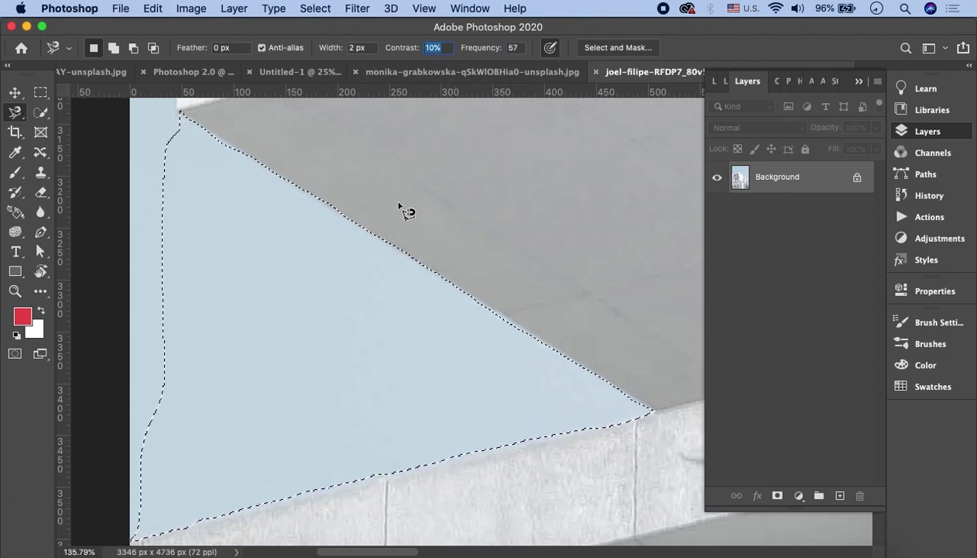
pyautogui.rightClick(15, 113)
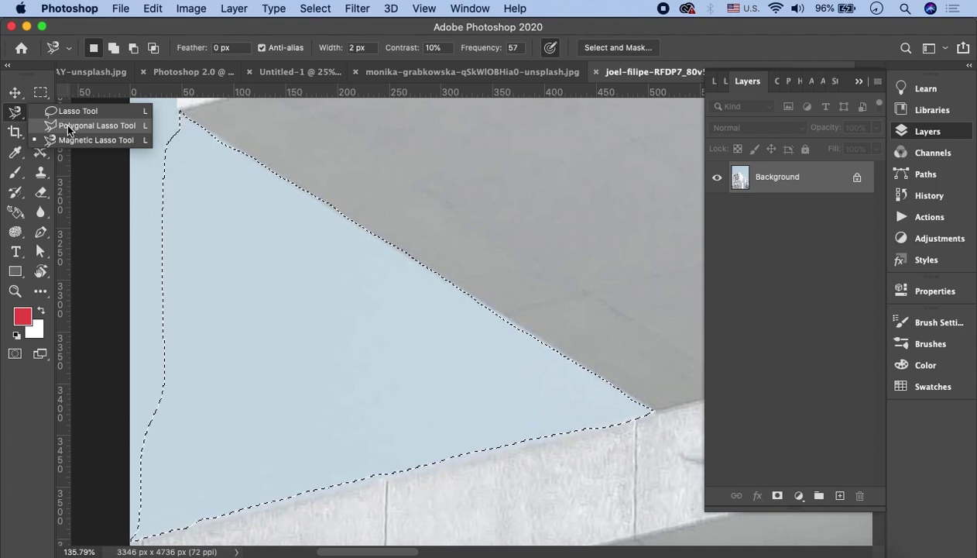
pyautogui.click(86, 140)
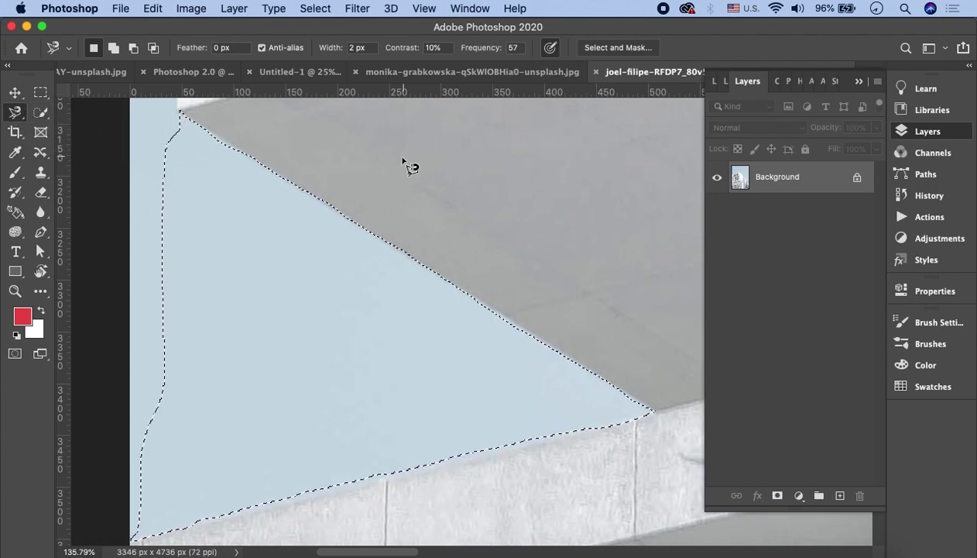
pyautogui.click(43, 114)
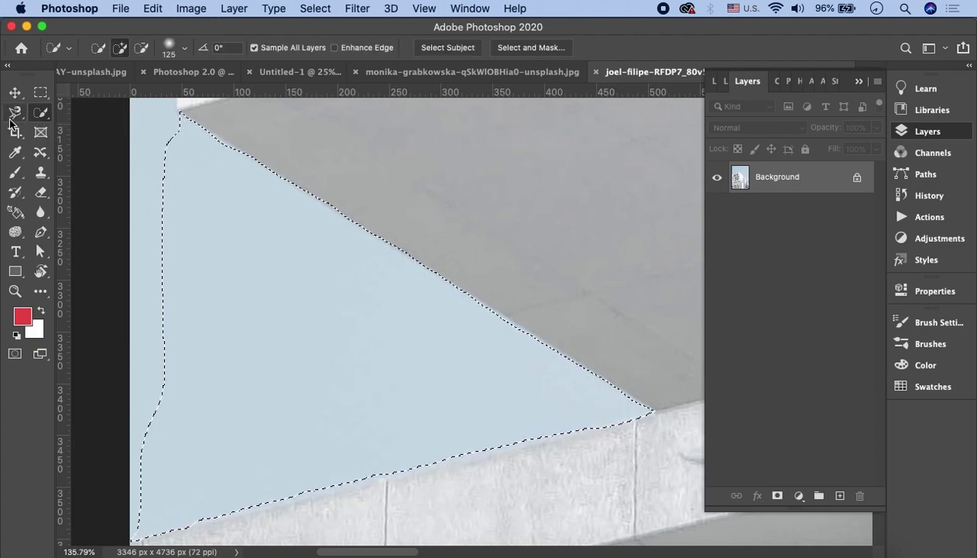
pyautogui.click(15, 112)
pyautogui.click(45, 113)
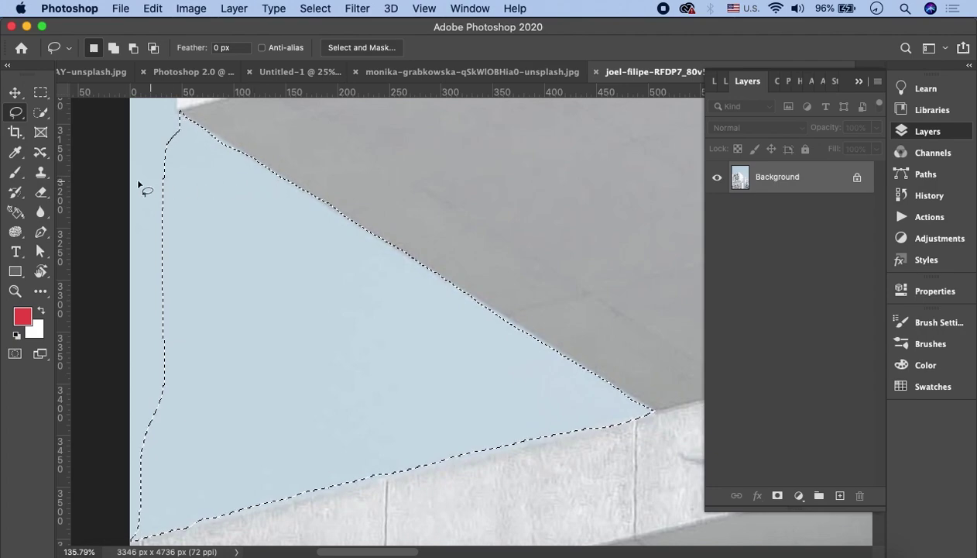
pyautogui.rightClick(19, 116)
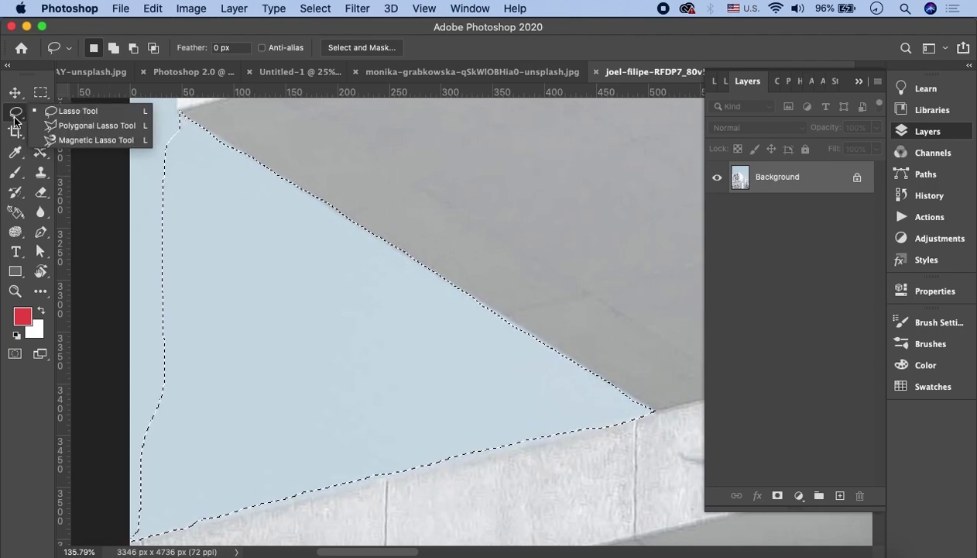
pyautogui.click(19, 116)
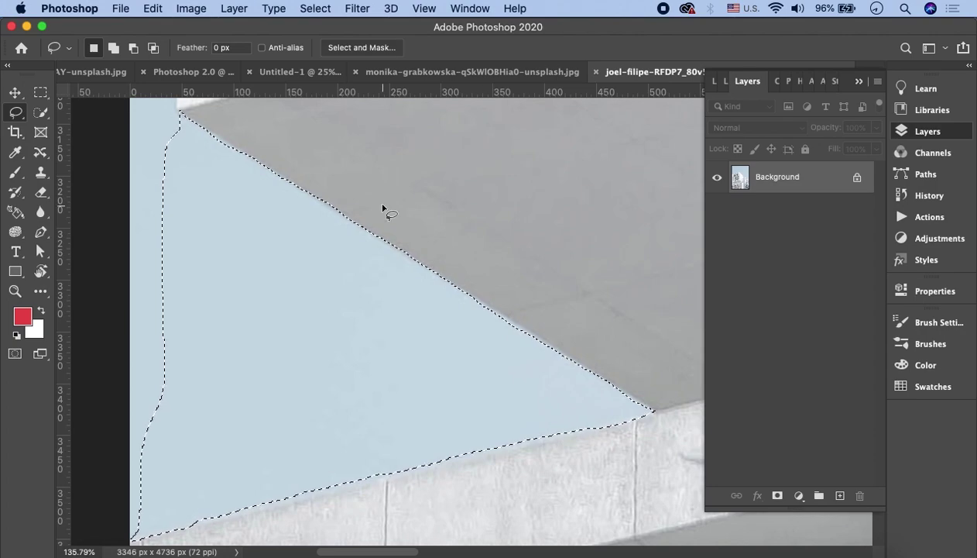
# Pick the Magic Wand Tool from the Quick Selection flyout, keeping the sky selection.
pyautogui.click(44, 117)
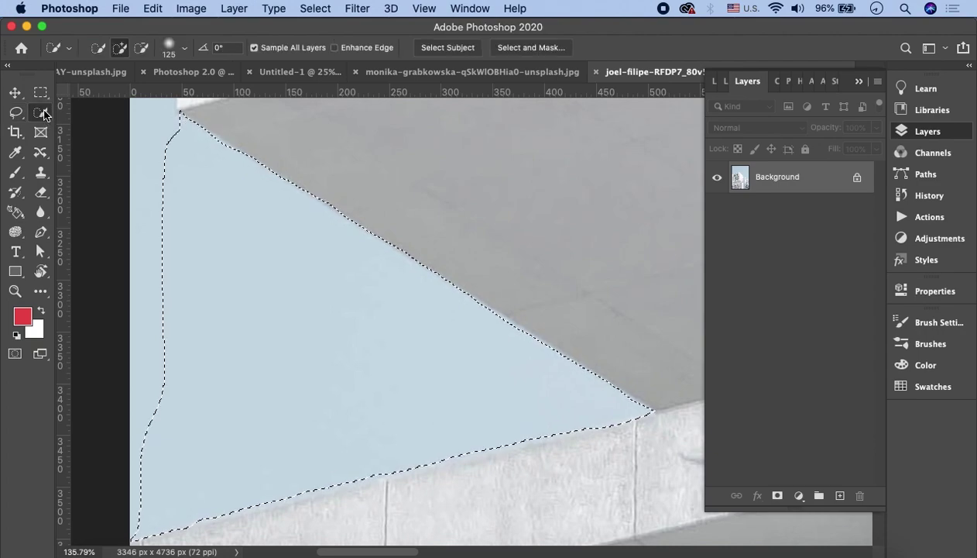
pyautogui.rightClick(45, 118)
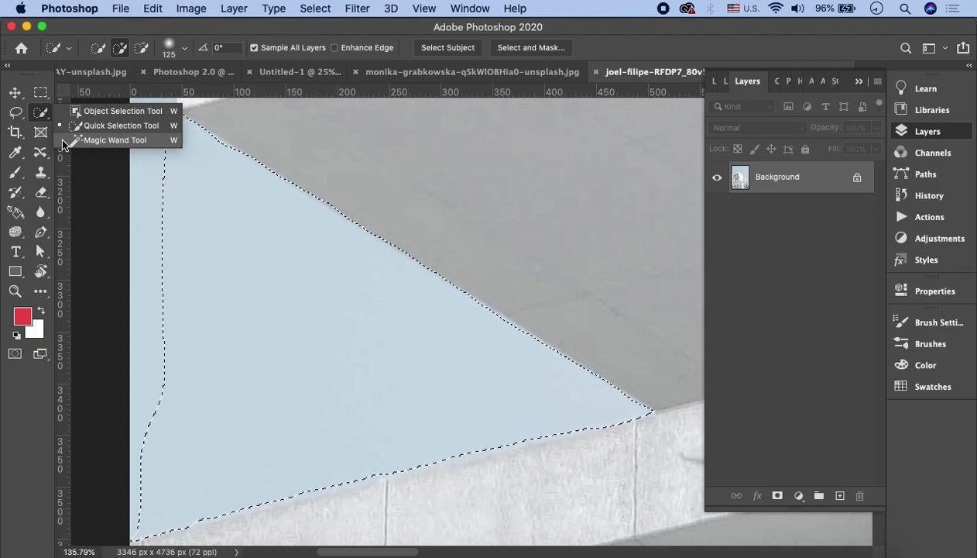
pyautogui.click(63, 140)
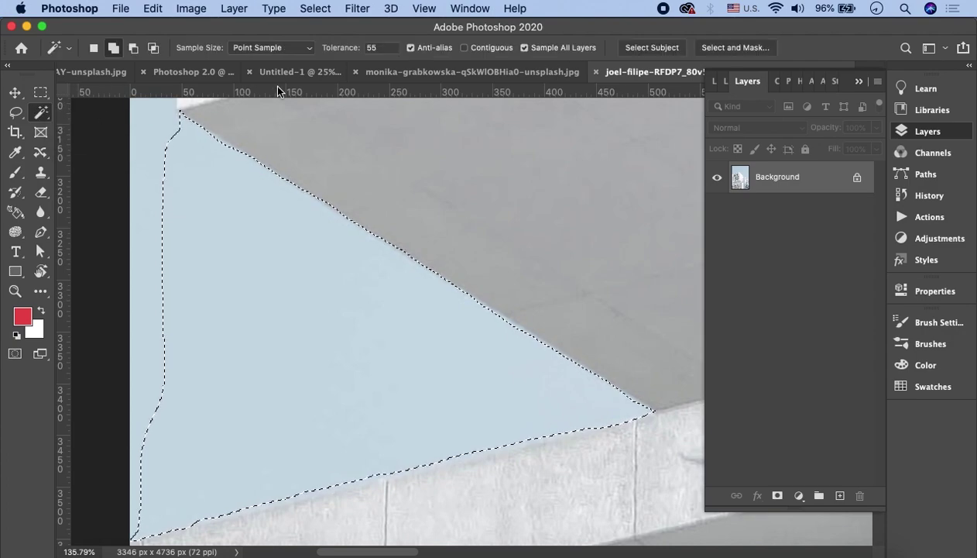